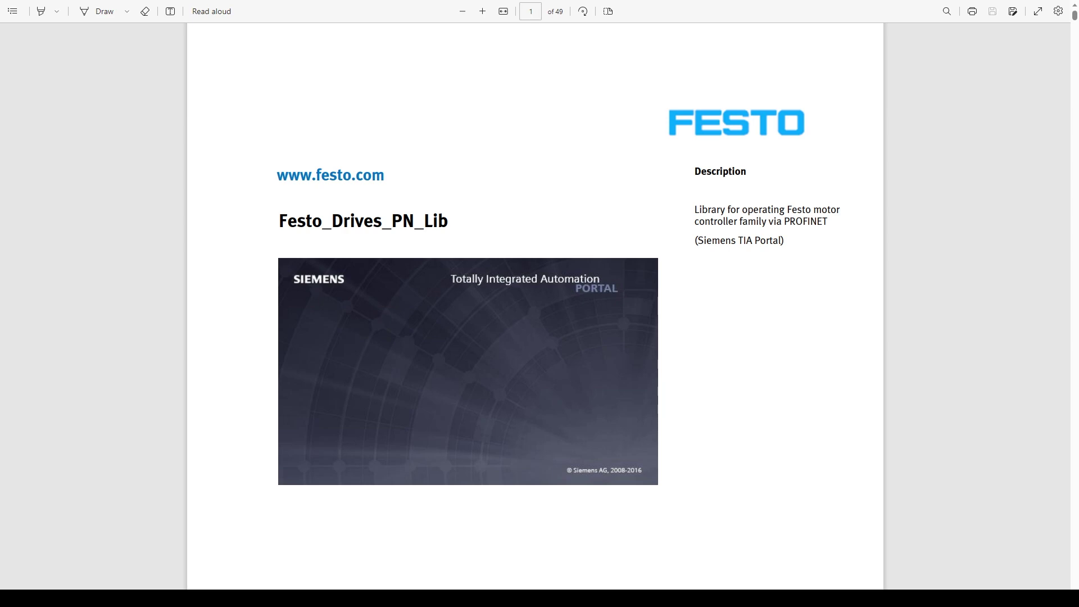
Export Axis_X's parameters as an S7-1500 Siemens DB file named FestoLab_SiemensCMMT_ParamXfert.db
key("alt+Tab")
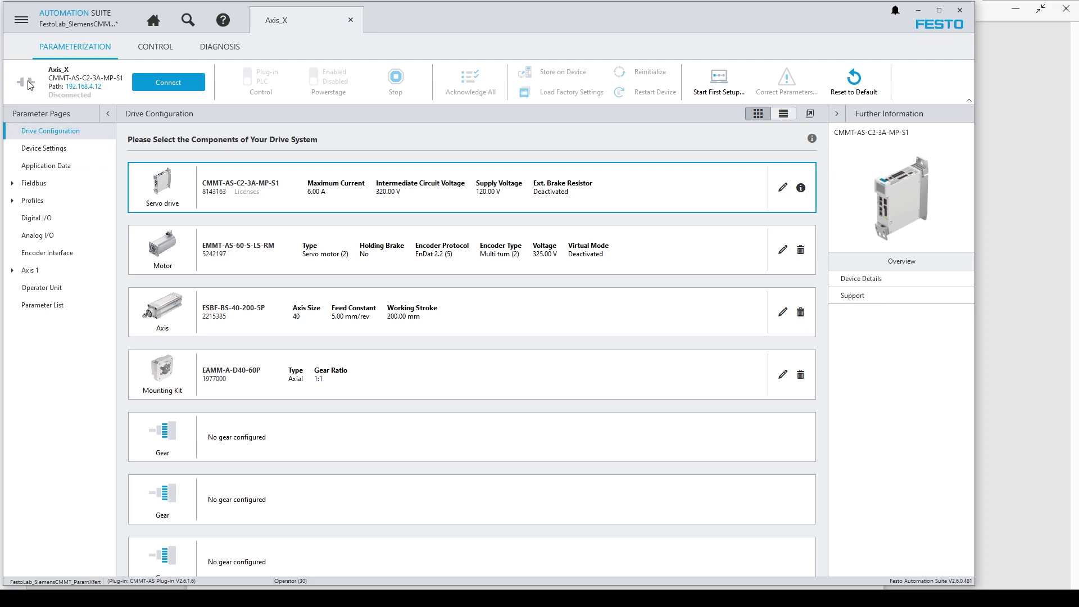
left_click(22, 21)
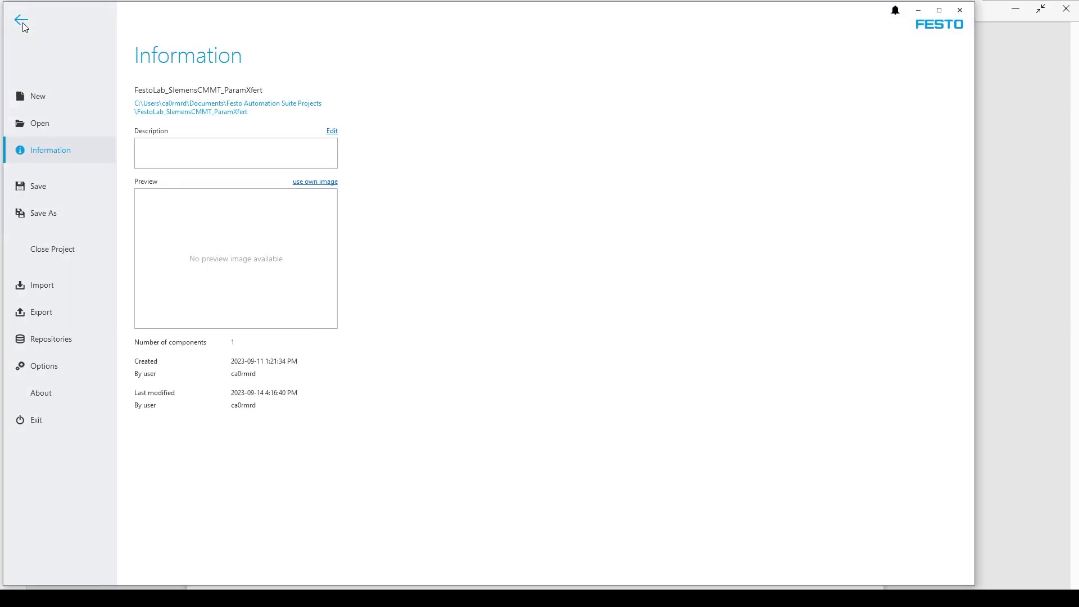
left_click(42, 315)
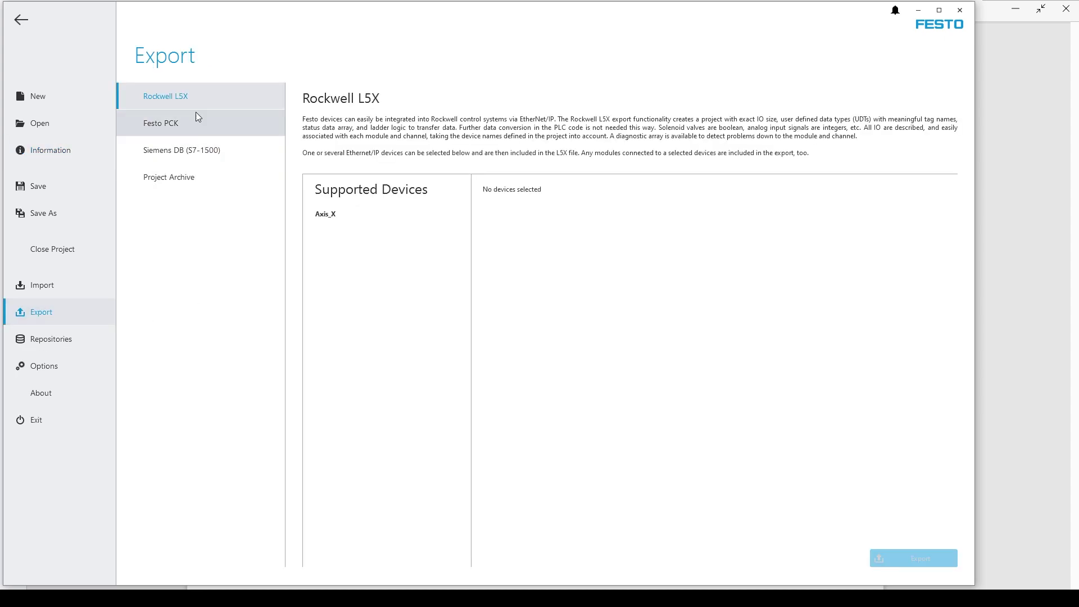
left_click(190, 157)
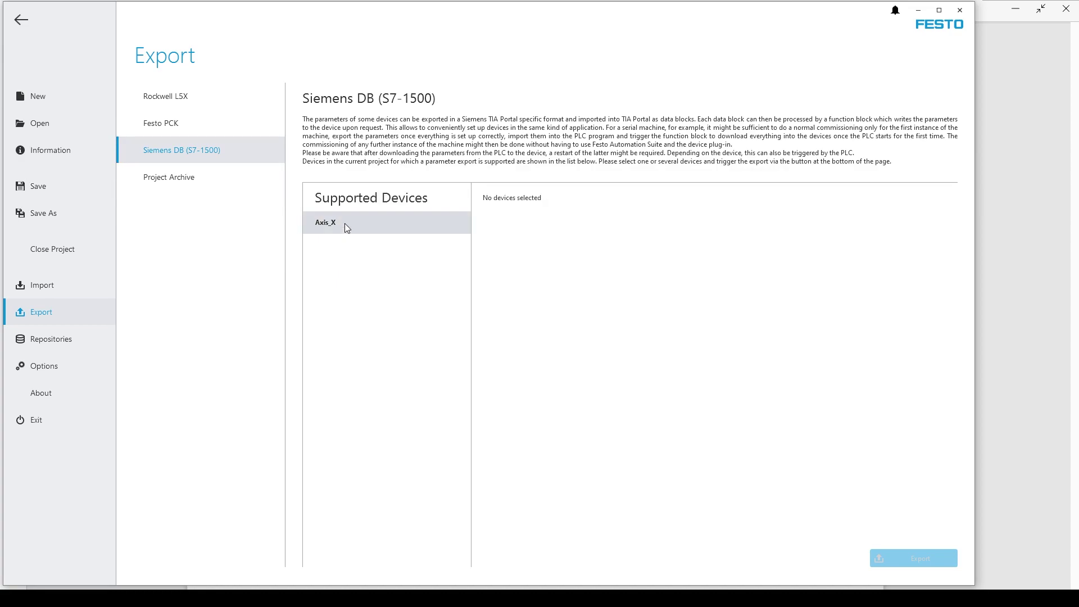
left_click(345, 223)
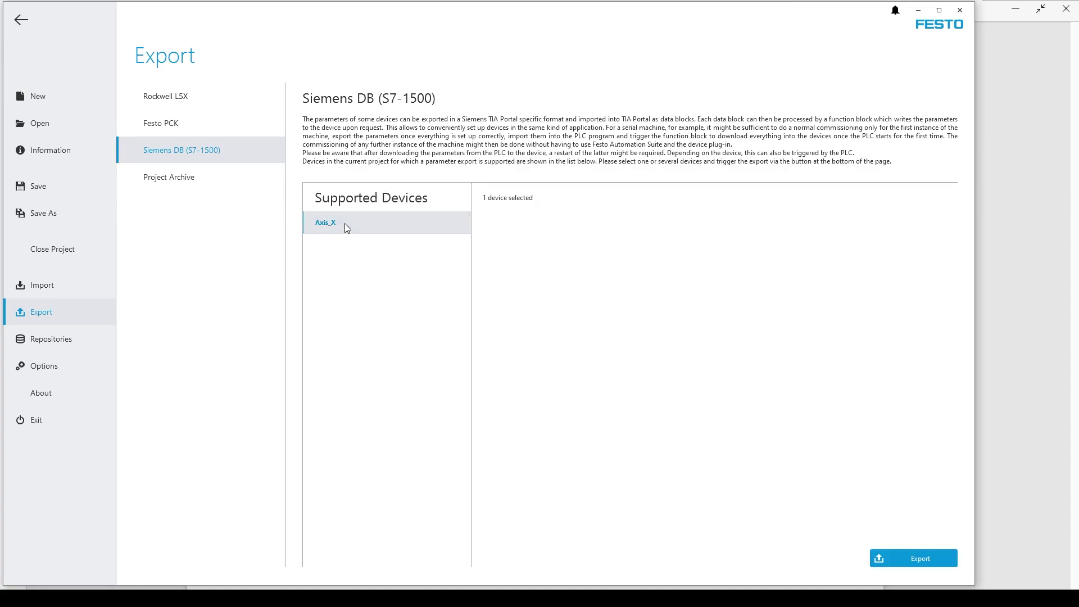
left_click(923, 562)
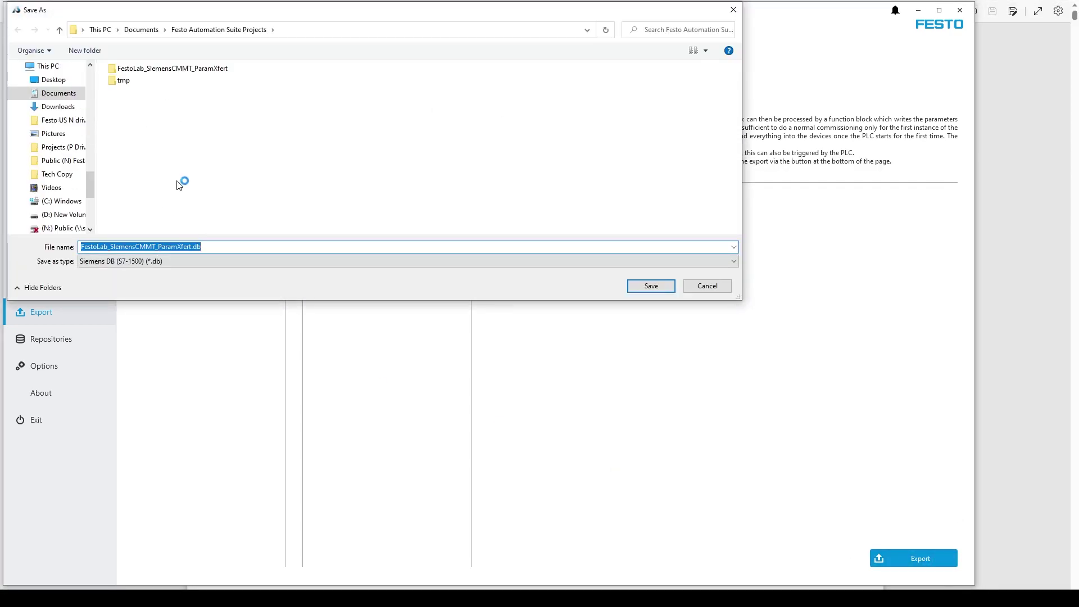
left_click(646, 286)
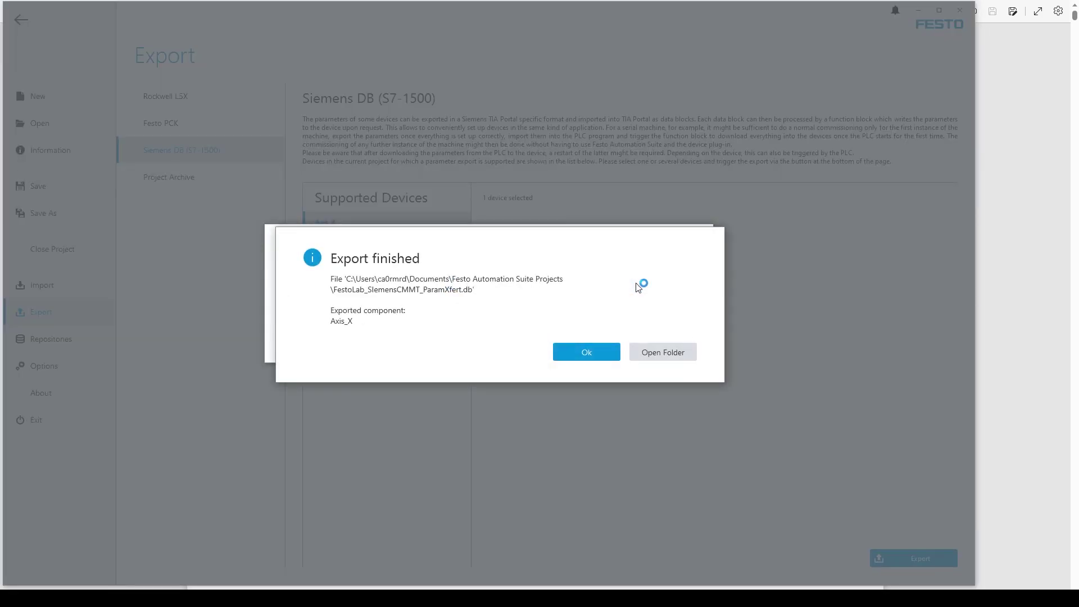
left_click(583, 357)
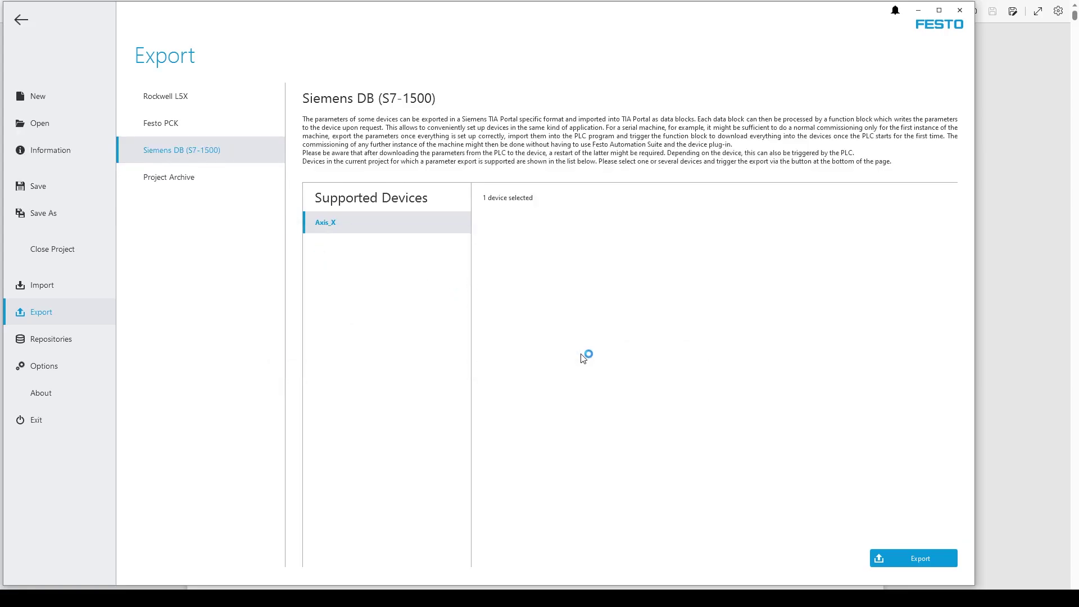
left_click(26, 21)
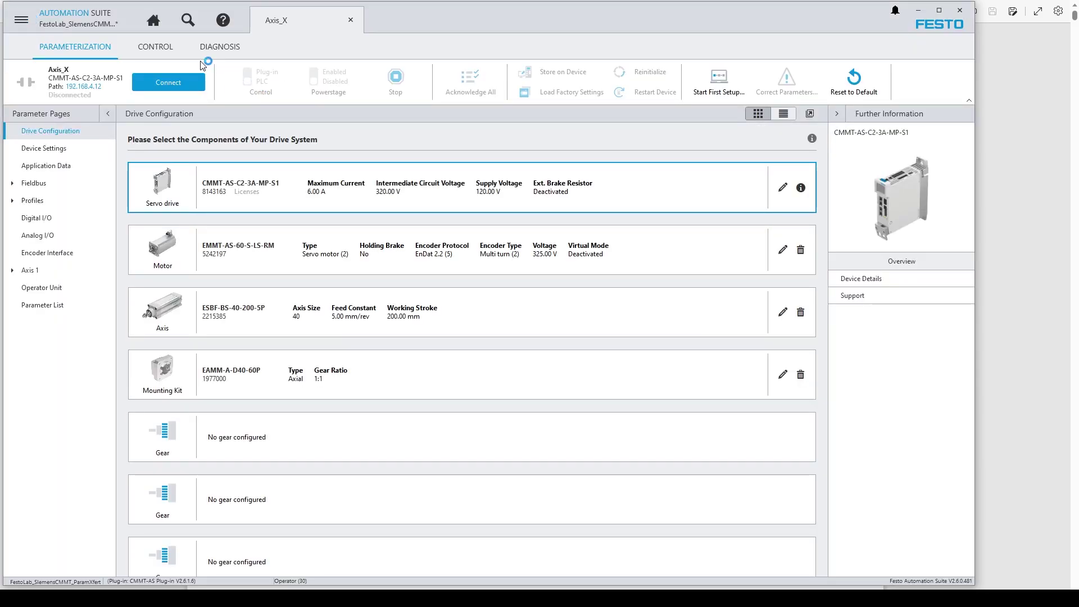
Scan the network for the CMMT-AS-C2-3A-MP-S1 drive and review its Siemens function block notes
left_click(188, 23)
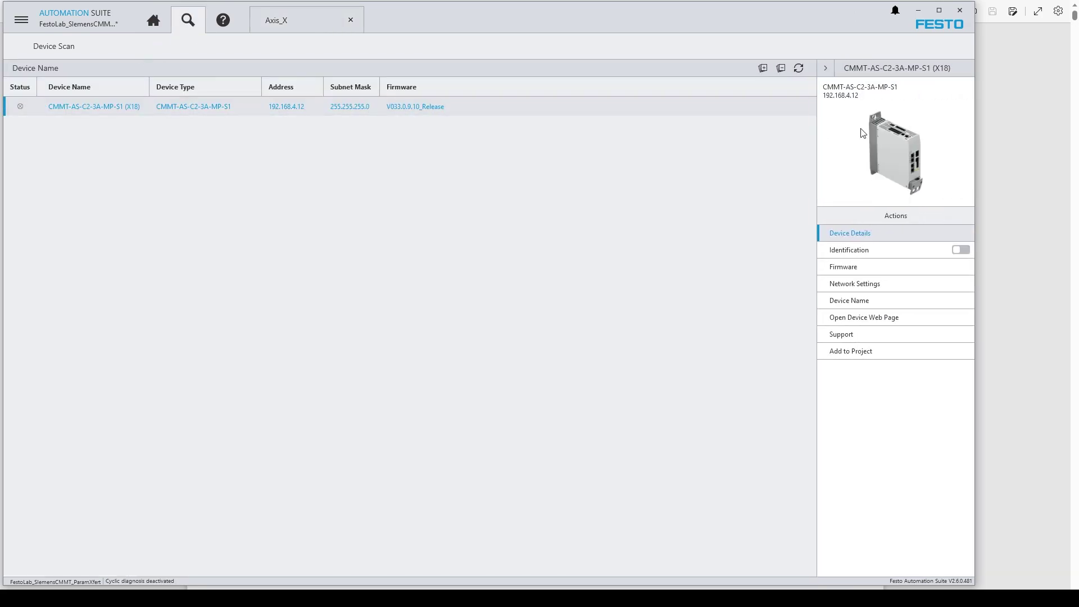
left_click(842, 332)
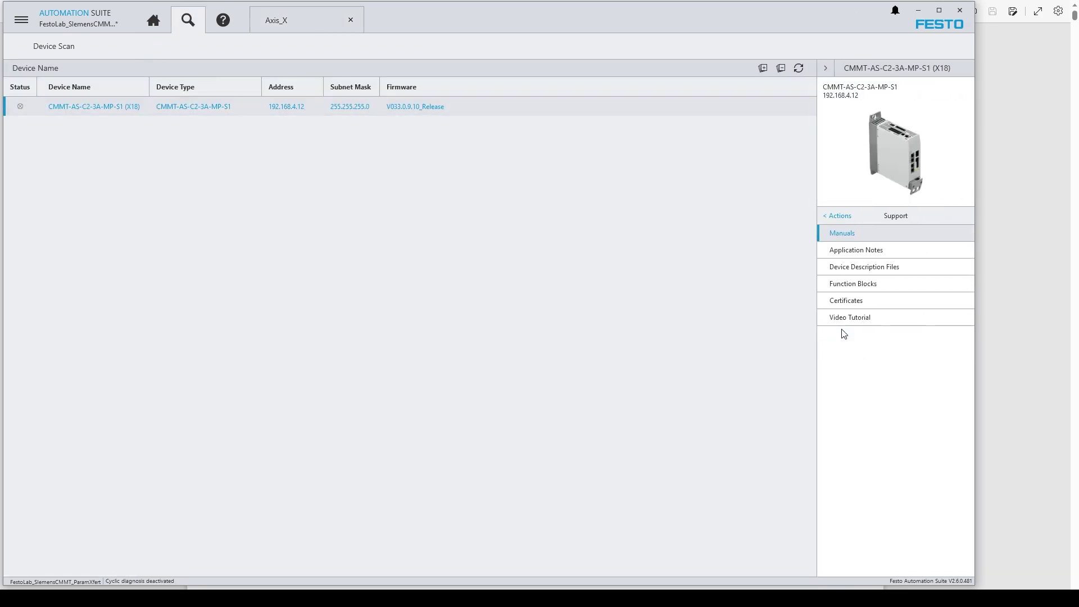
left_click(845, 290)
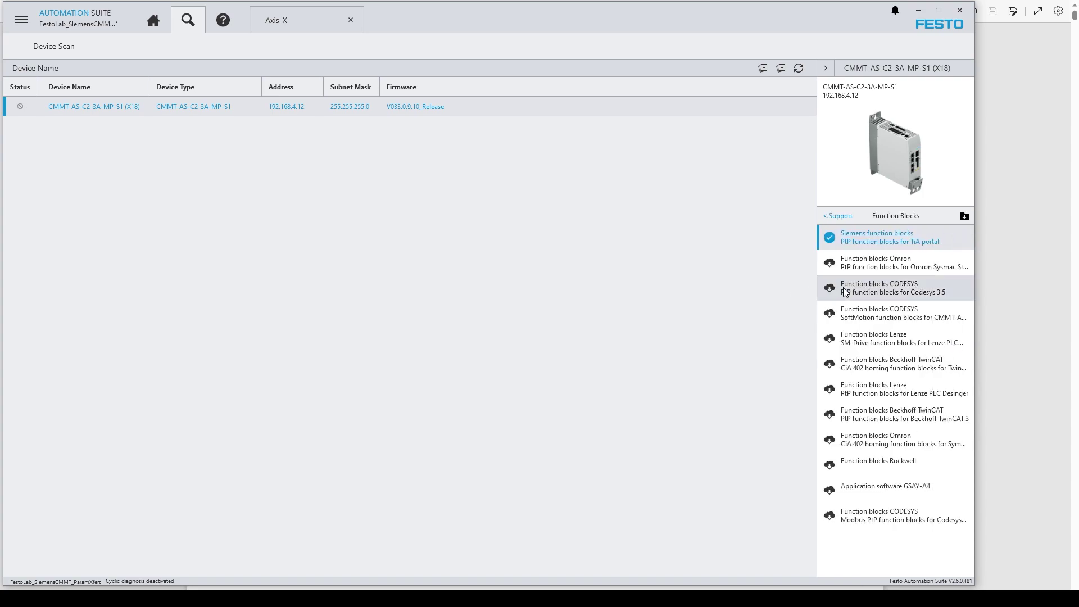
left_click(853, 243)
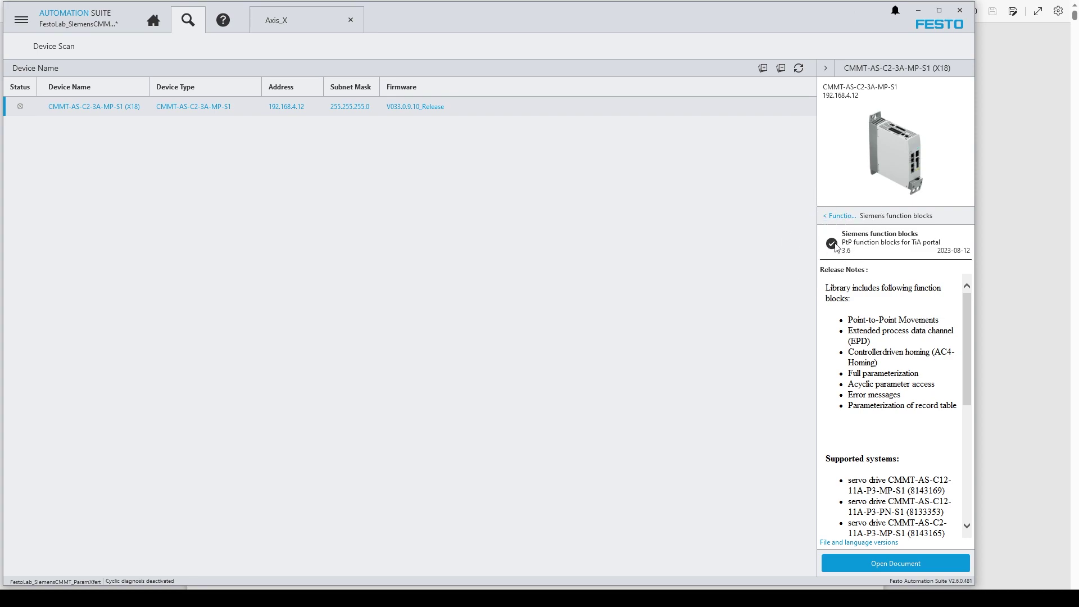
left_click(837, 217)
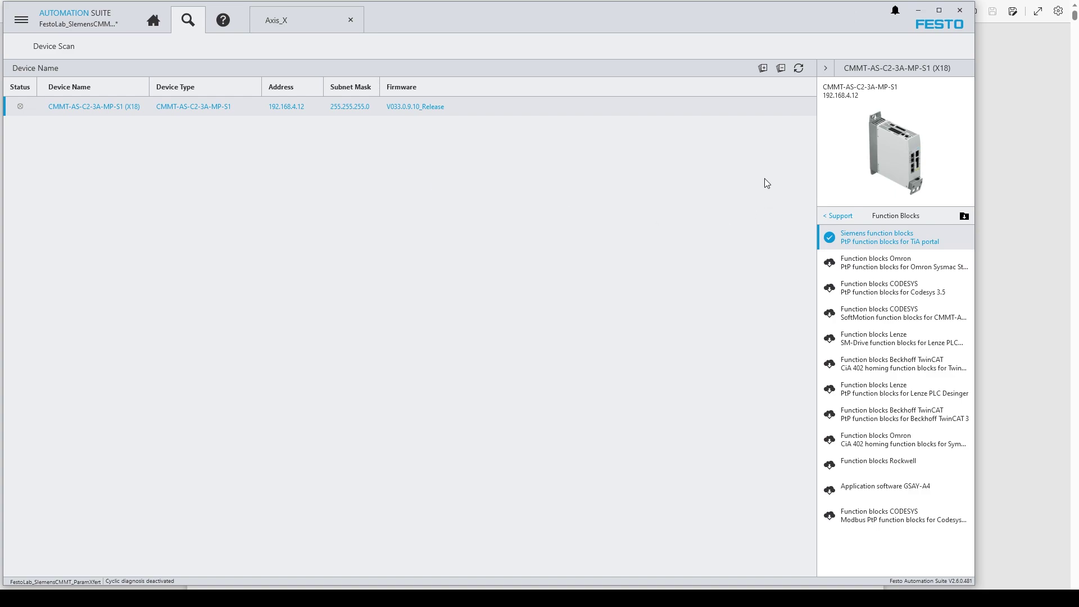
left_click(836, 215)
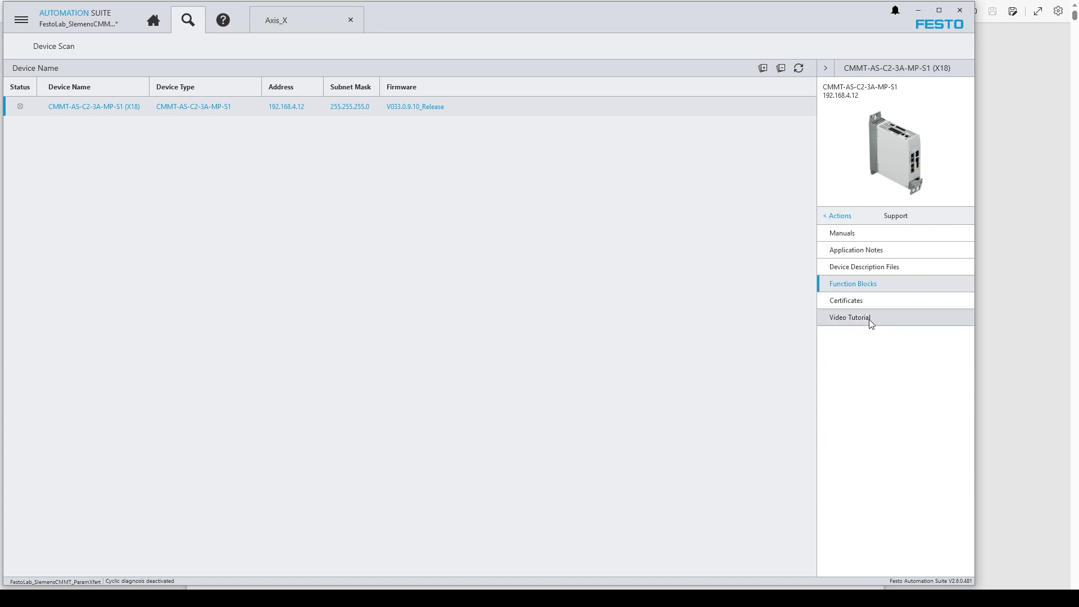
Open the CMMT drive's web page, check its NRT(X19) and network IP settings, then return to INFO
left_click(798, 72)
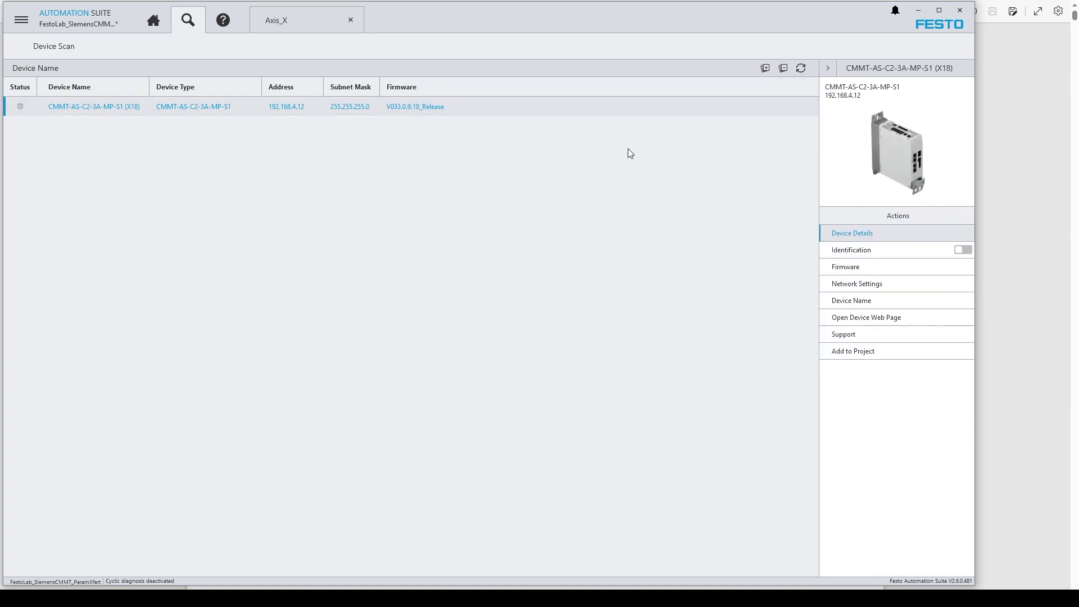
left_click(897, 318)
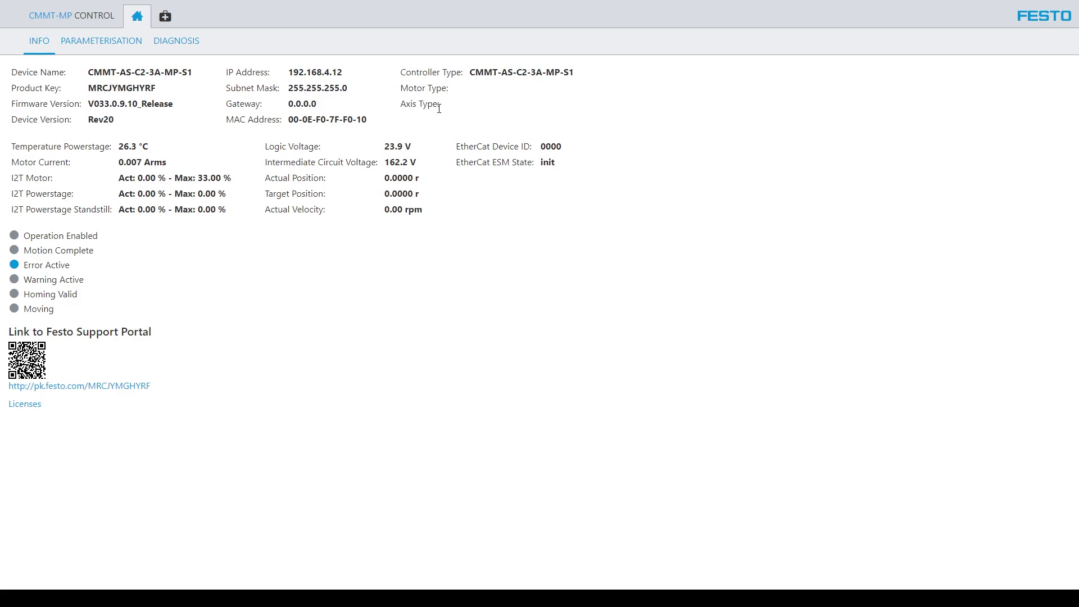
left_click(84, 41)
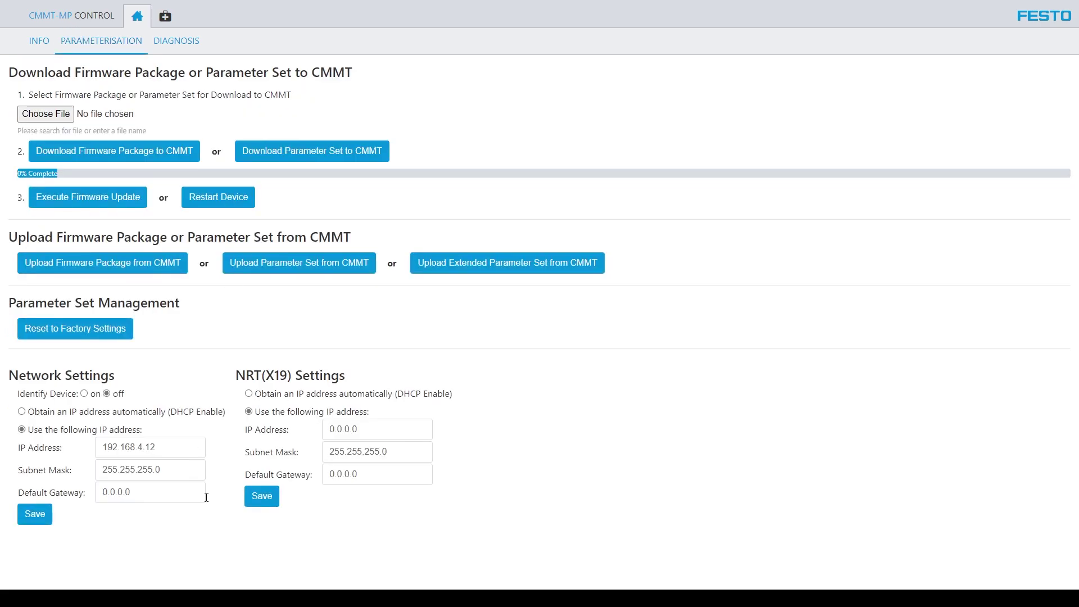
left_click(399, 432)
left_click(136, 453)
left_click(47, 44)
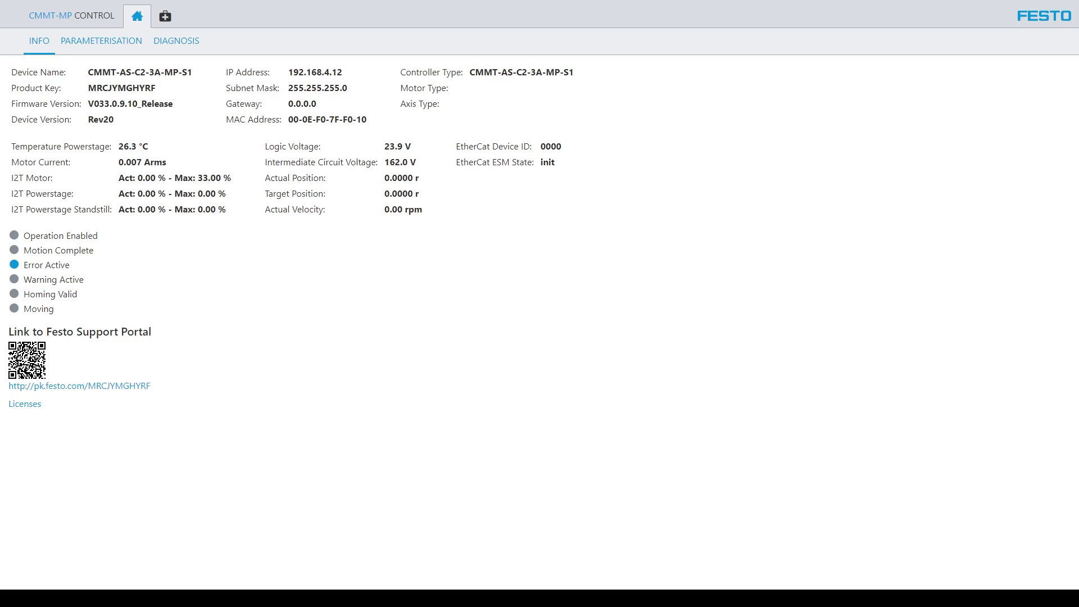
key("alt+Tab")
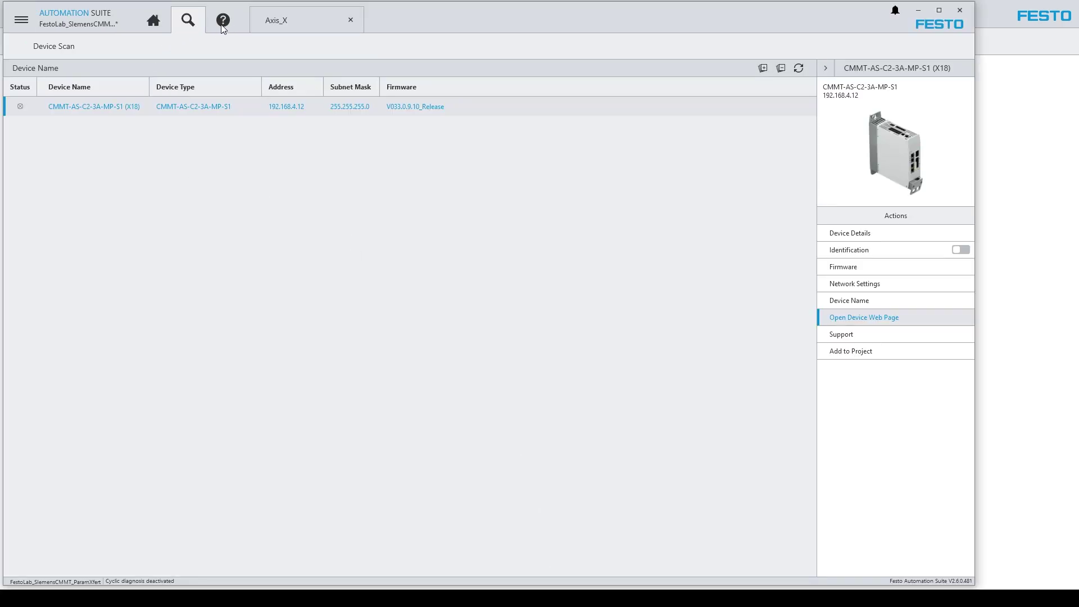
Connect online to the Axis_X drive and choose Write to Device for the project parameters
left_click(283, 23)
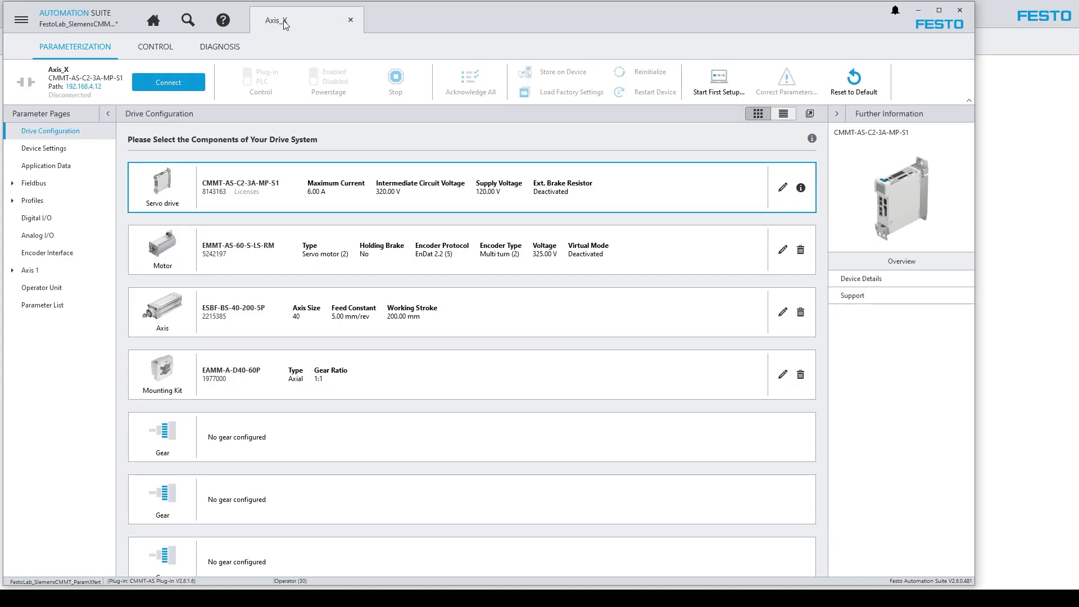
left_click(184, 87)
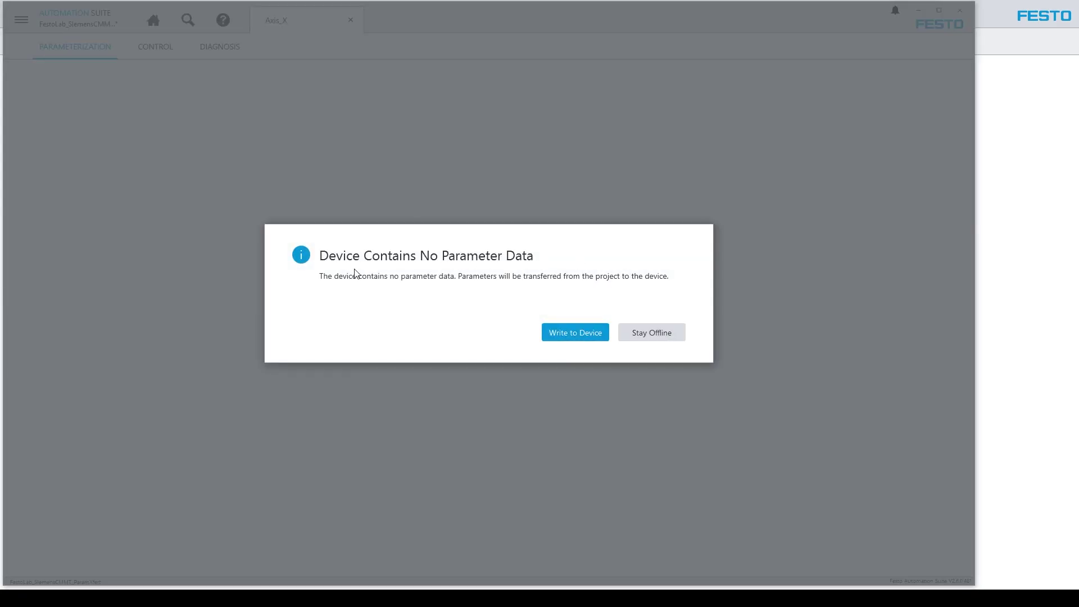
left_click(645, 338)
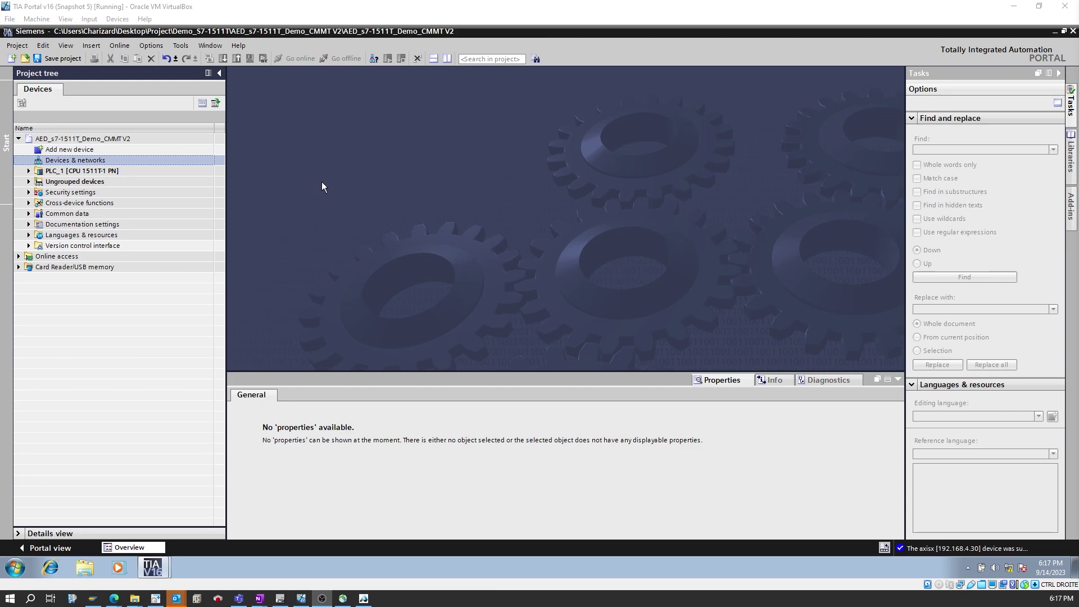
Expand PLC_1 in the project tree and open its External source files folder
left_click(29, 170)
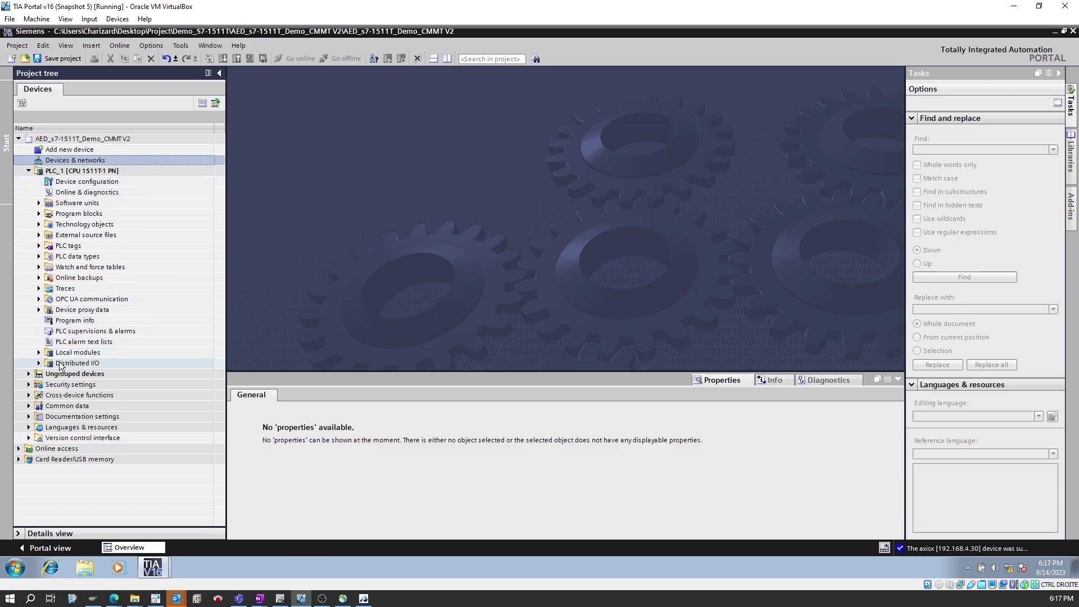
left_click(39, 223)
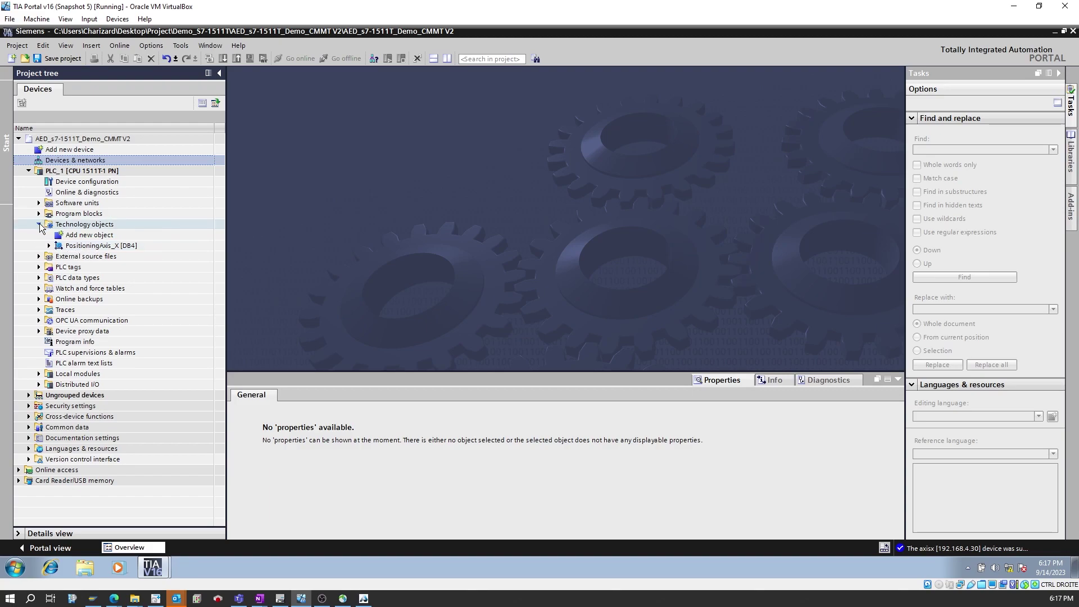
left_click(39, 224)
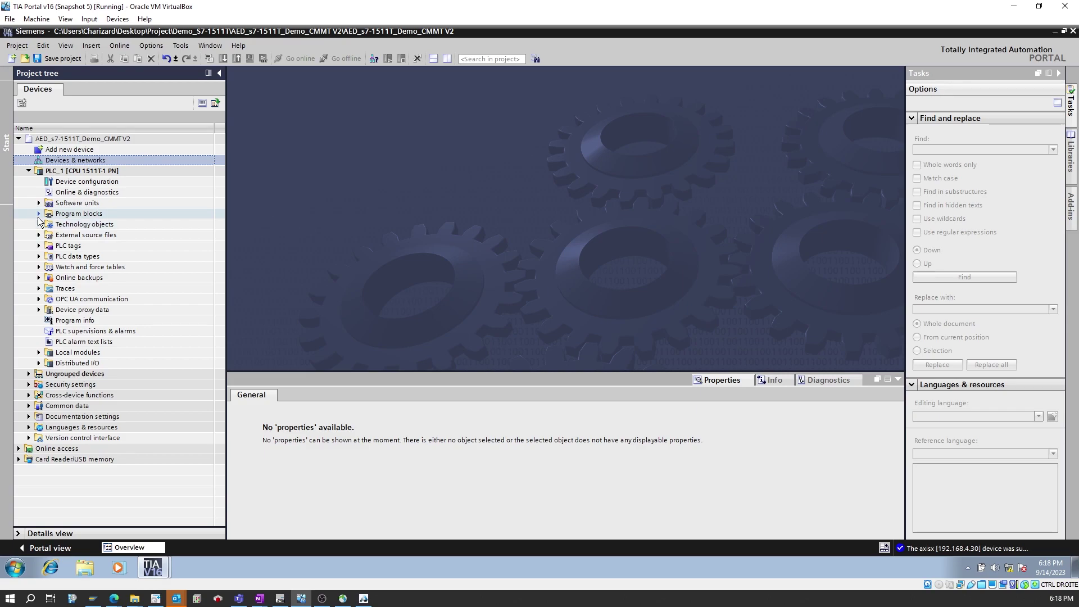
left_click(39, 235)
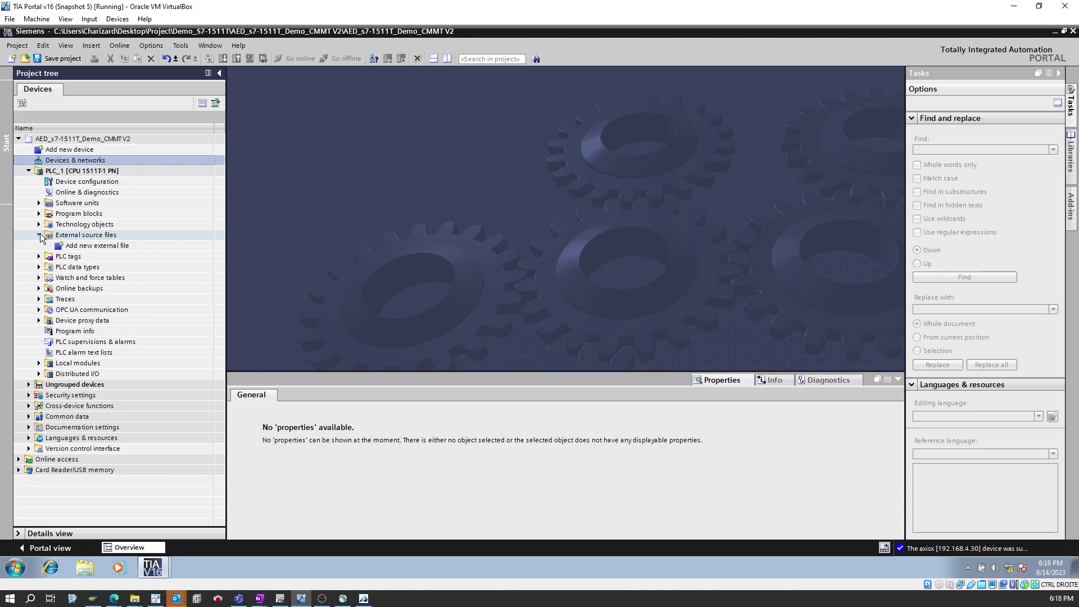
Add FestoLab_SiemensCMMT_ParamXfert.db as a new external source file under PLC_1
double_click(88, 245)
left_click(195, 116)
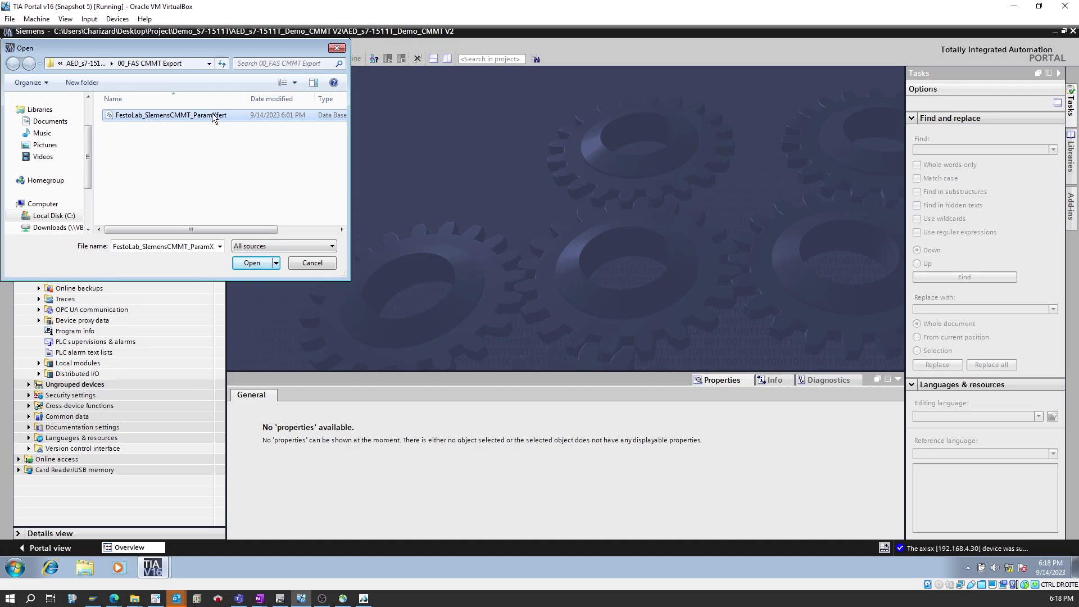
left_click(250, 263)
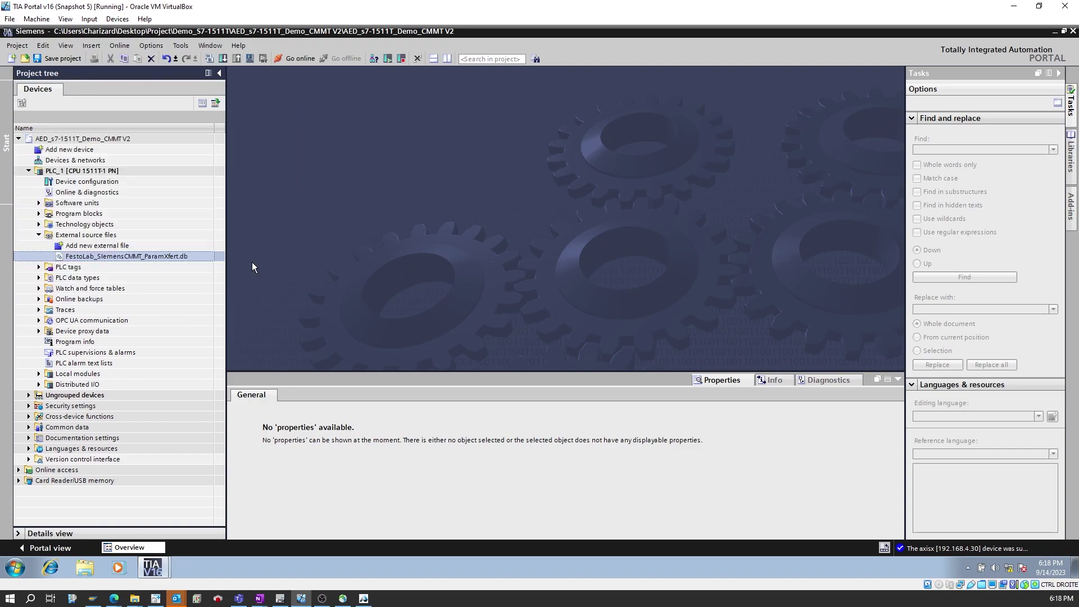
left_click(103, 259)
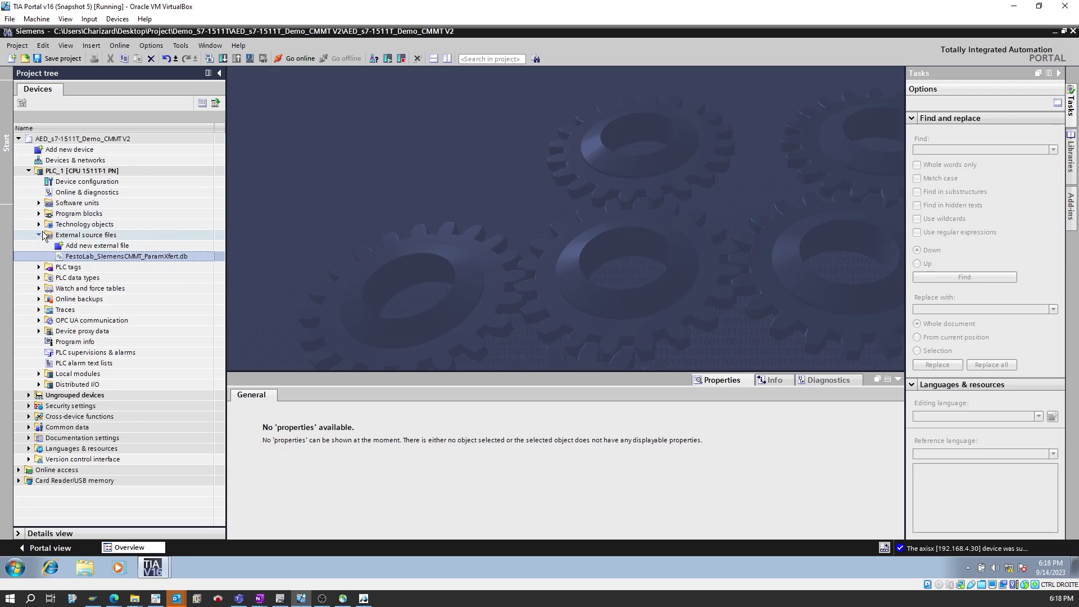
Delete the old Axis_X [DB9] data block from Program blocks
left_click(39, 214)
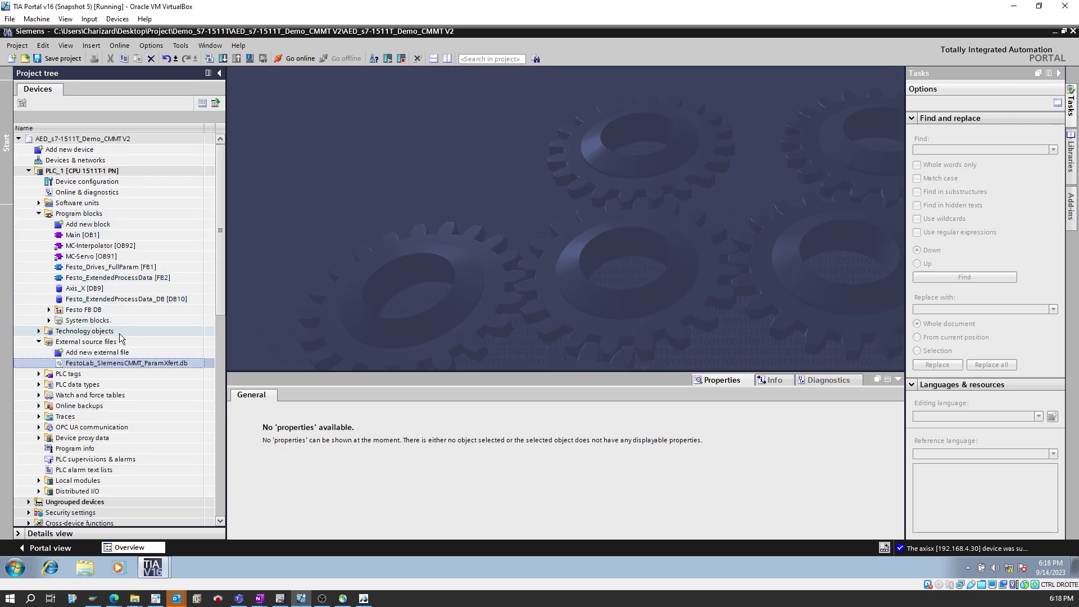
left_click(97, 290)
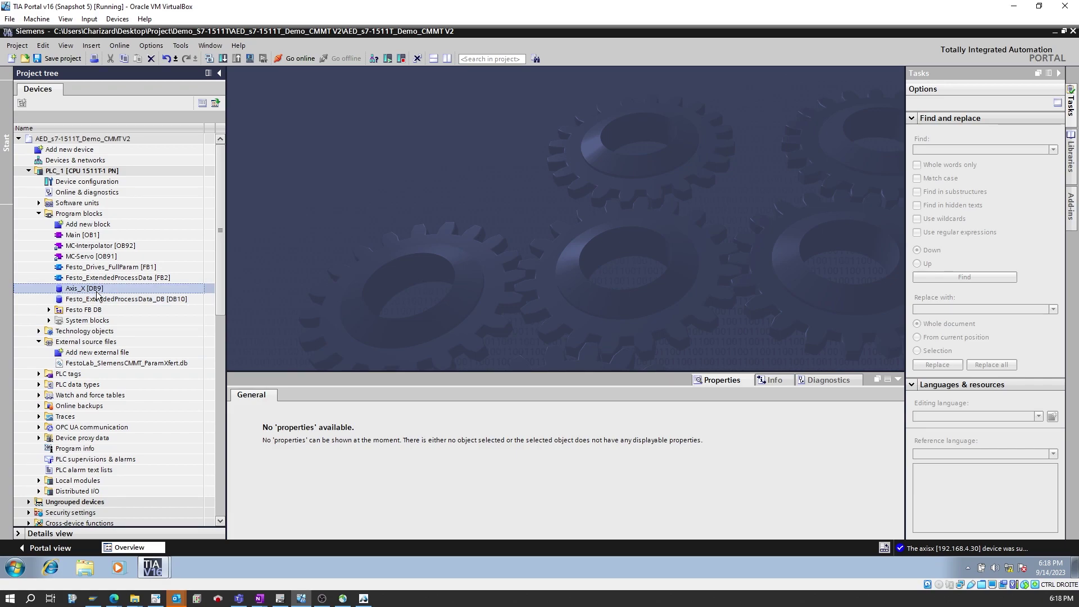
key("Delete")
left_click(572, 312)
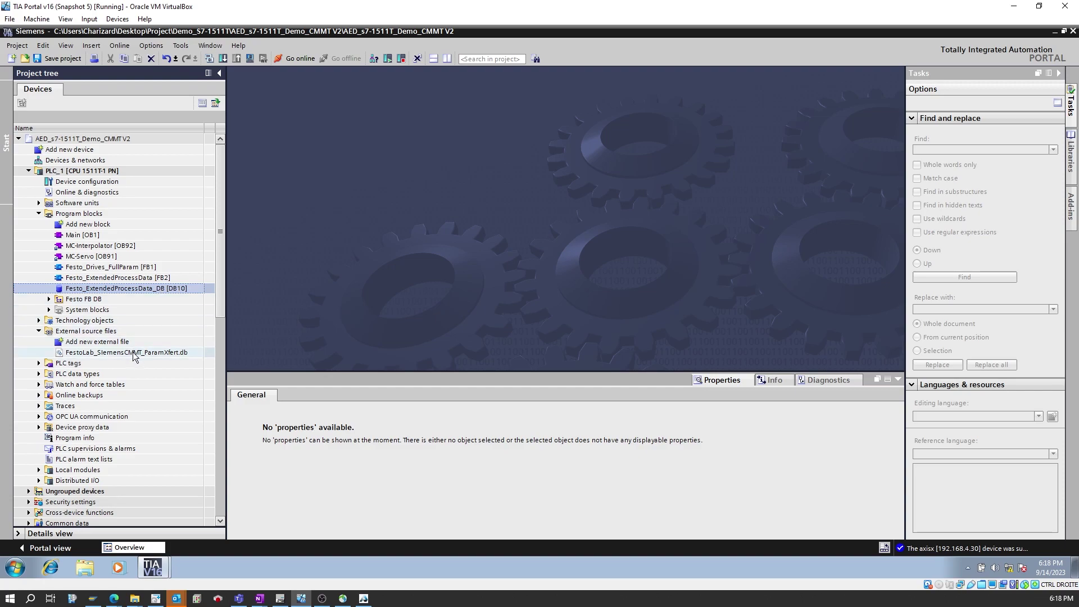
left_click(133, 353)
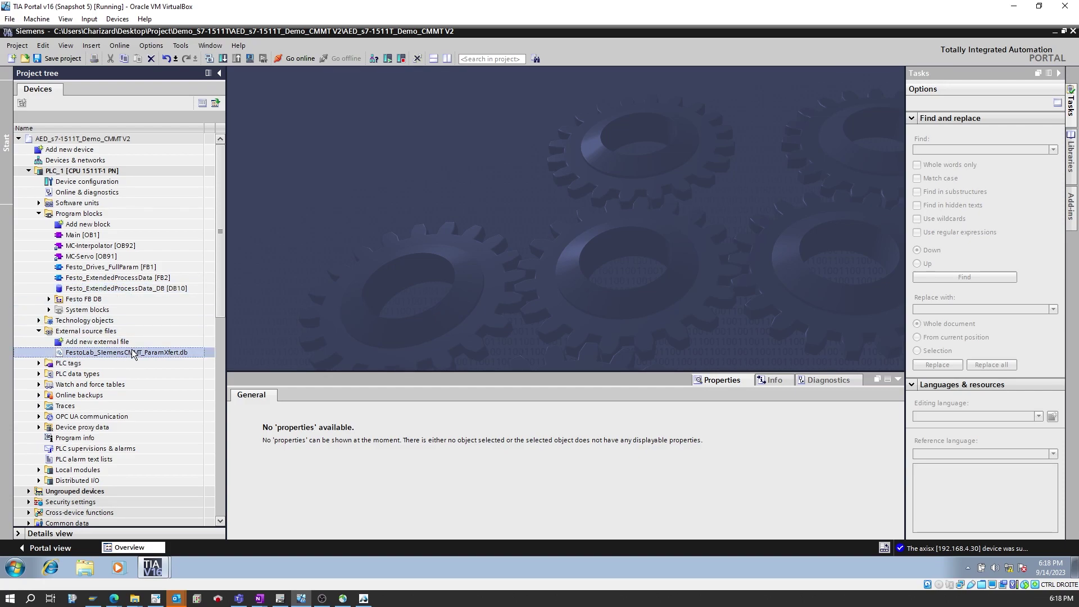
left_click(133, 352)
Generate blocks from the FestoLab_SiemensCMMT_ParamXfert.db source, allowing existing blocks to be overwritten
right_click(132, 353)
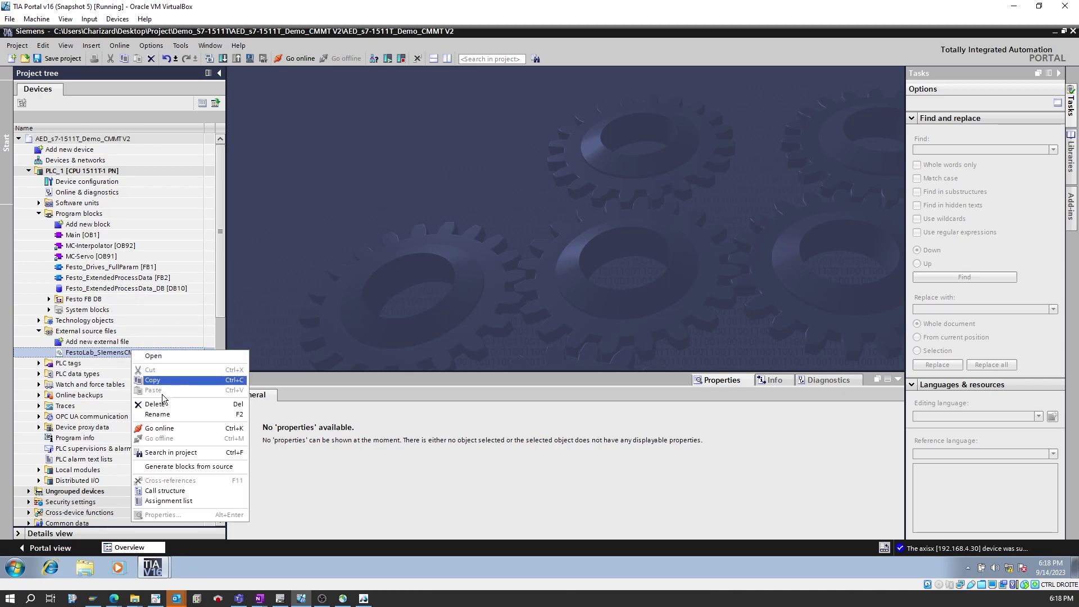
left_click(183, 464)
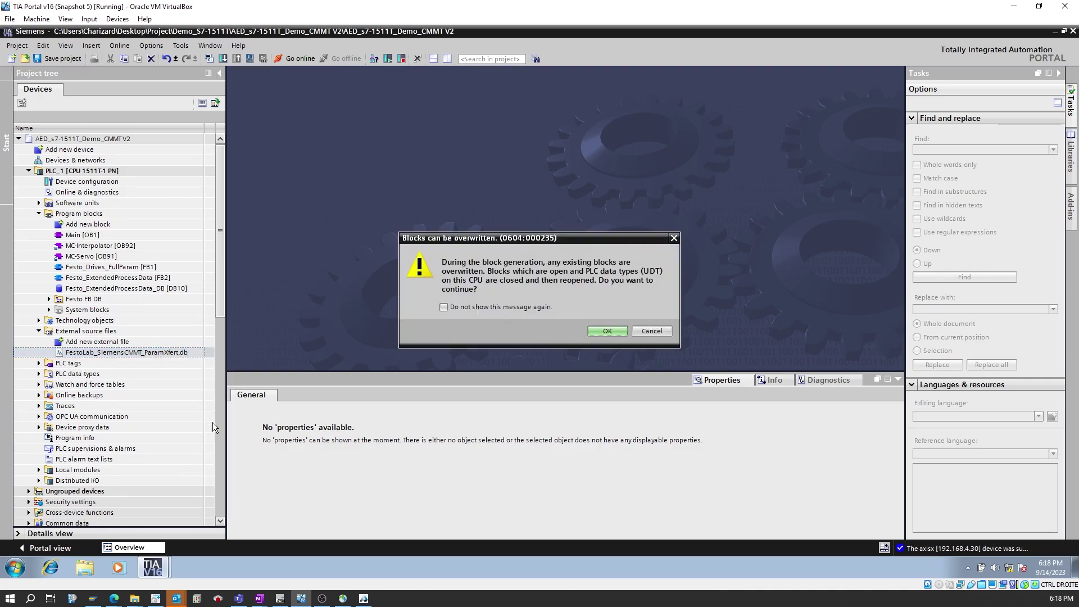
left_click(614, 334)
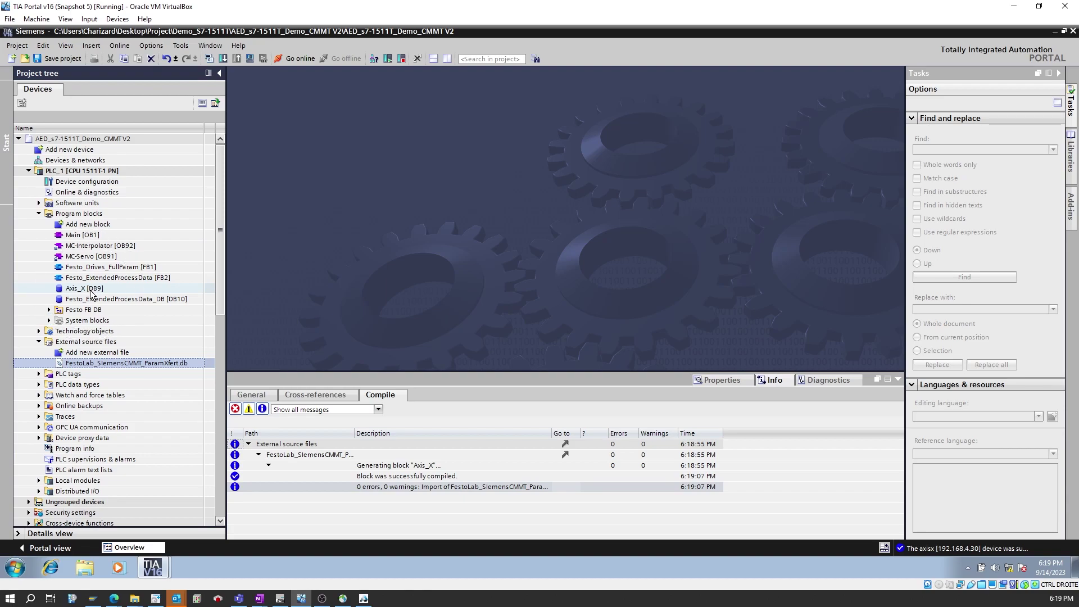
Open Main [OB1] and enlarge the editor to view the Festo_Drives_FullParam call
double_click(95, 236)
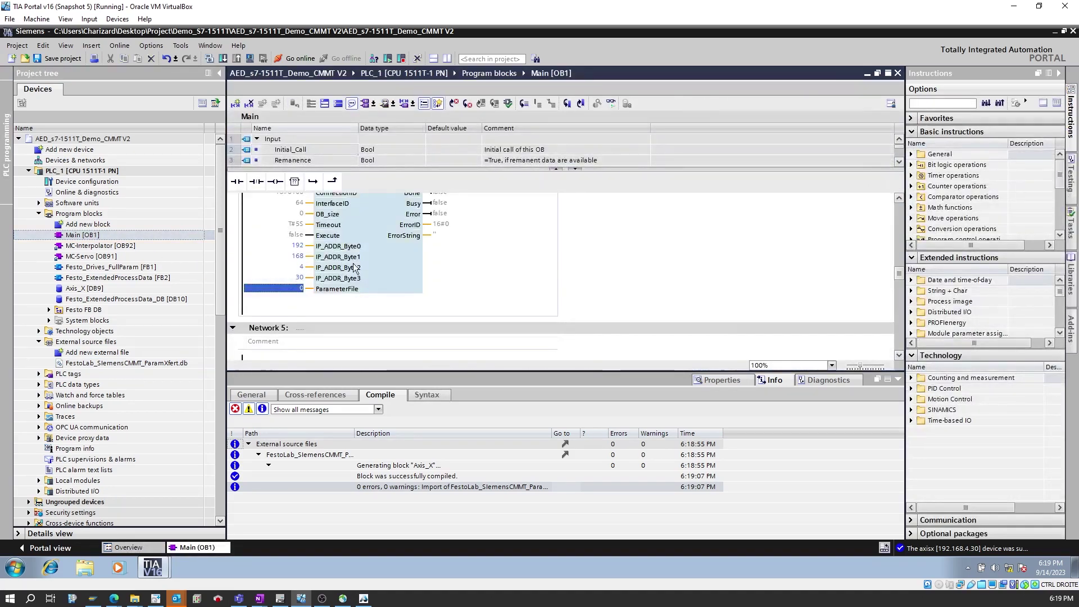
scroll(415, 284, "up", 5)
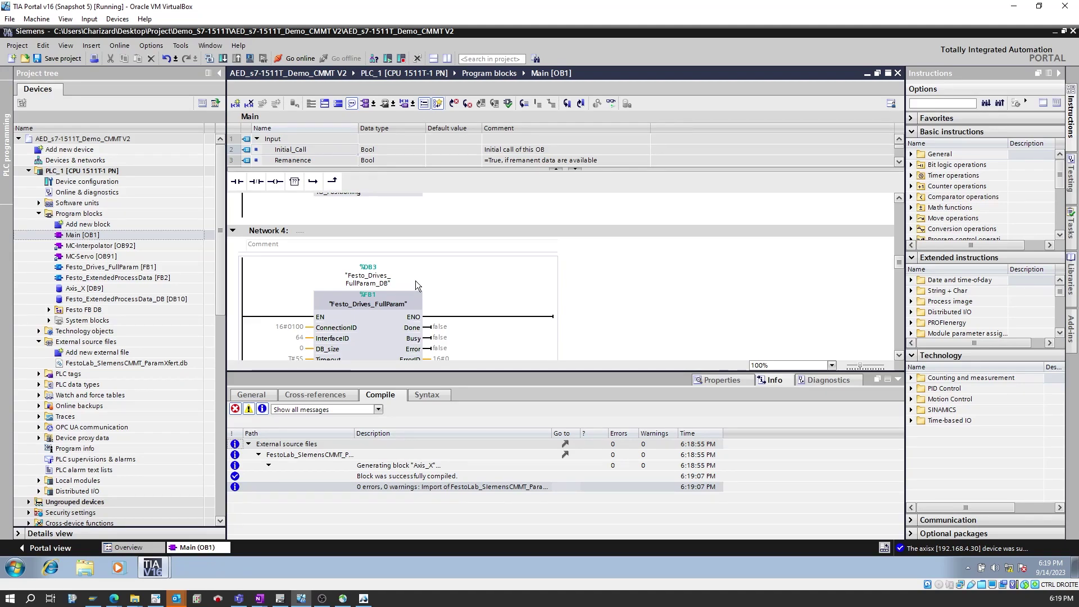
scroll(416, 281, "down", 3)
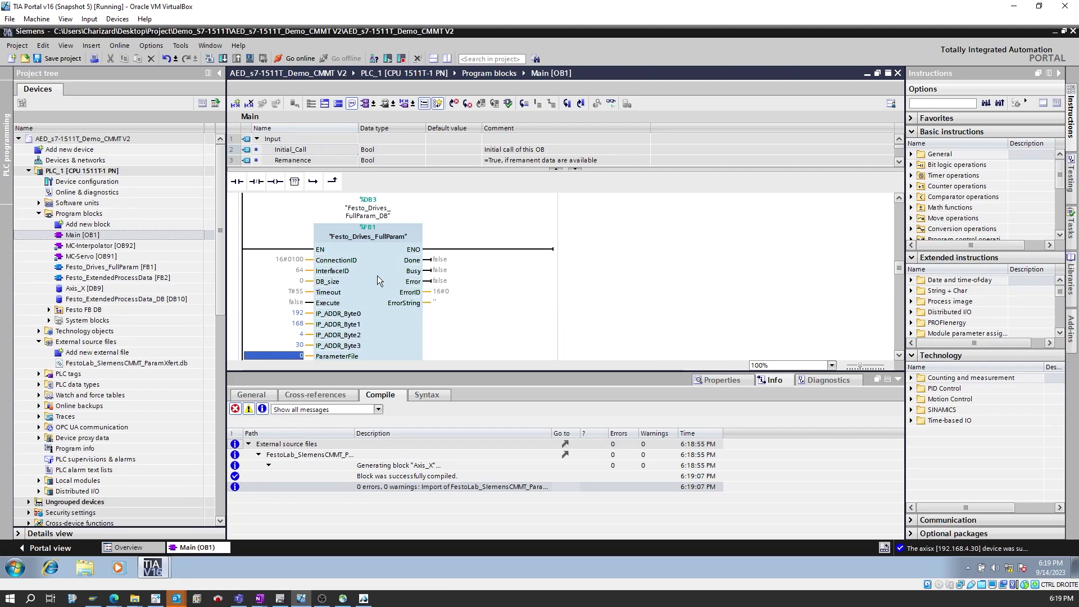
scroll(377, 275, "down", 3)
scroll(377, 278, "up", 3)
left_click_drag(508, 370, 508, 426)
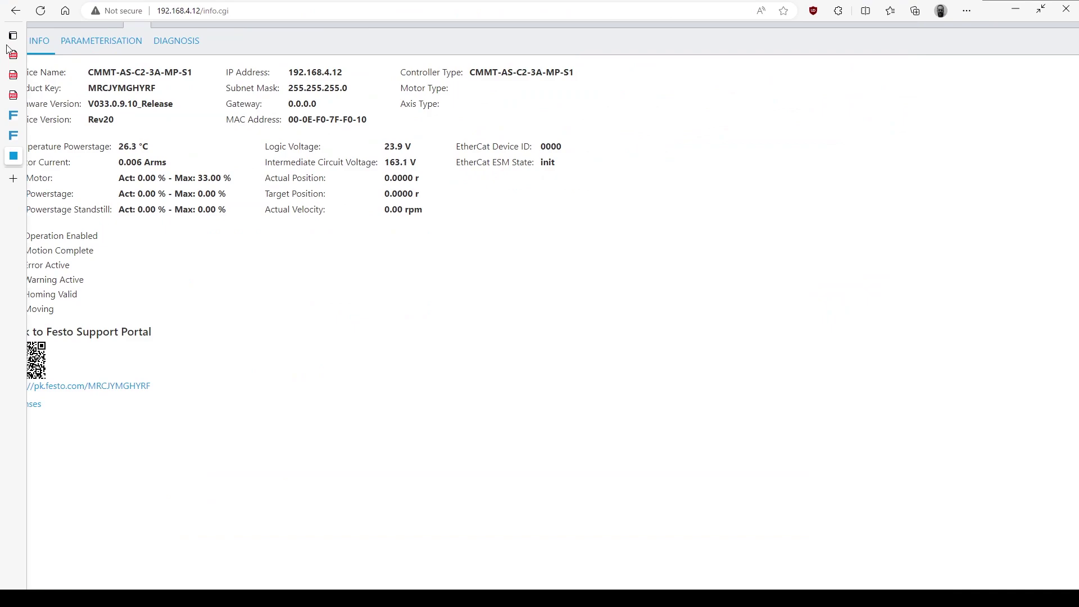
Jump to section 6.4 Festo_Drives_FullParam in the Festo_Drives_PN_Lib manual and exit full screen
left_click(12, 54)
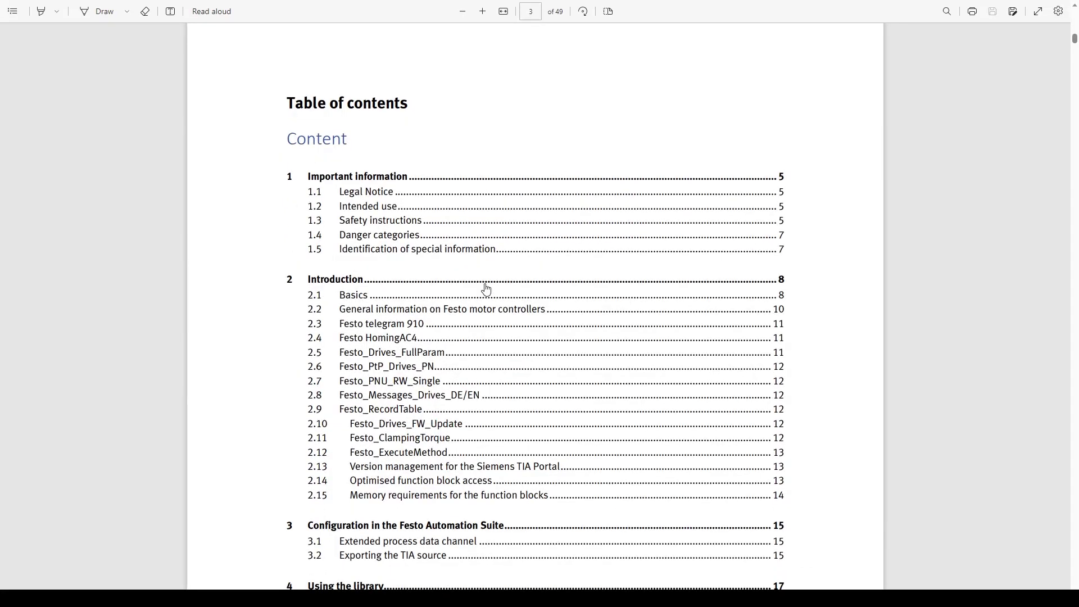
scroll(473, 464, "down", 2)
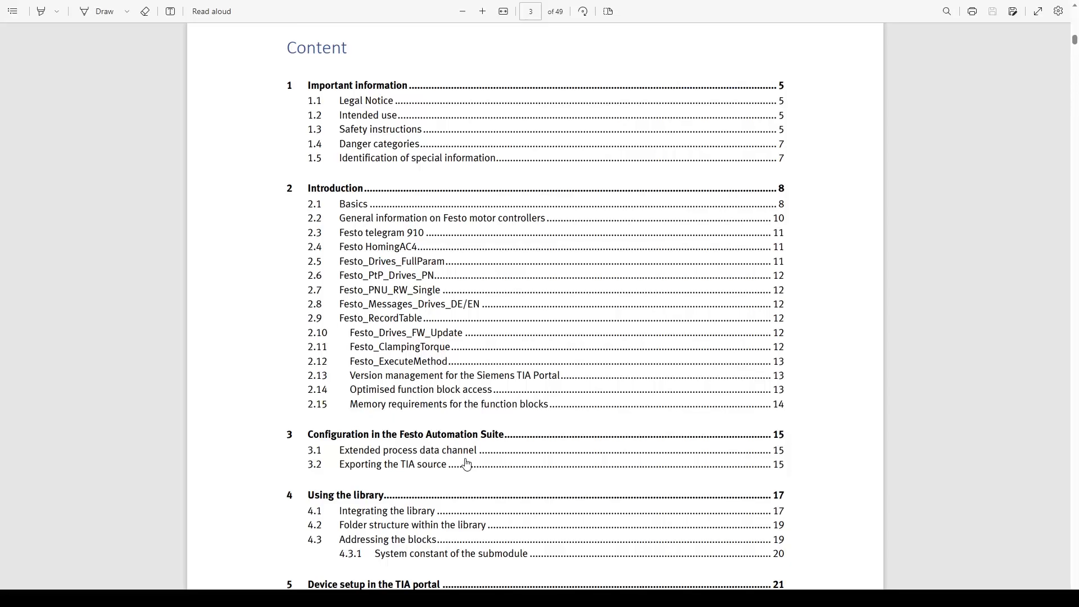
scroll(466, 464, "down", 2)
scroll(431, 528, "down", 4)
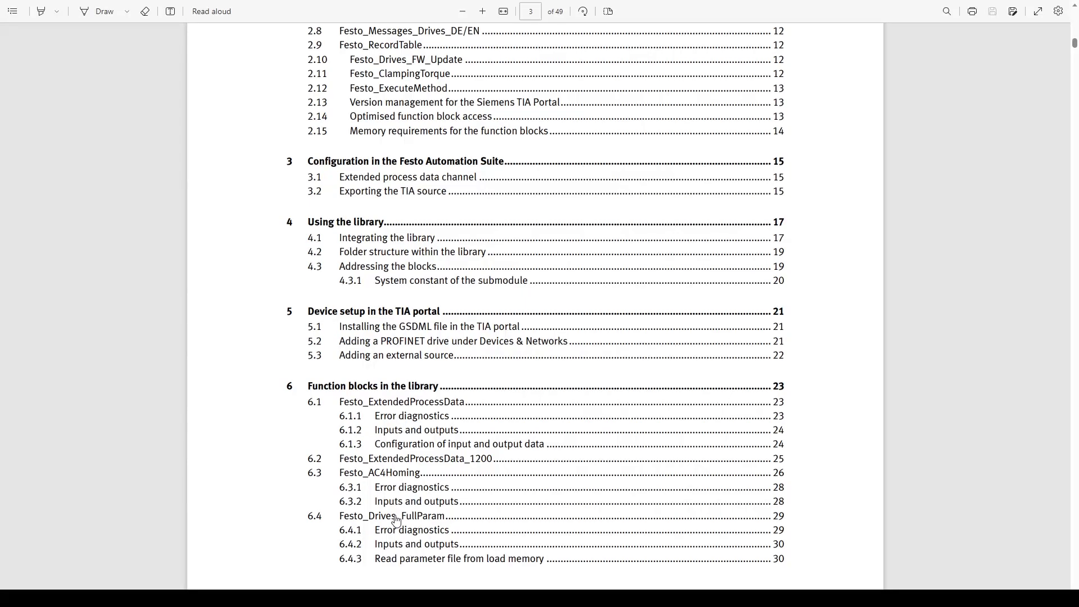
scroll(396, 520, "up", 3)
scroll(409, 412, "up", 3)
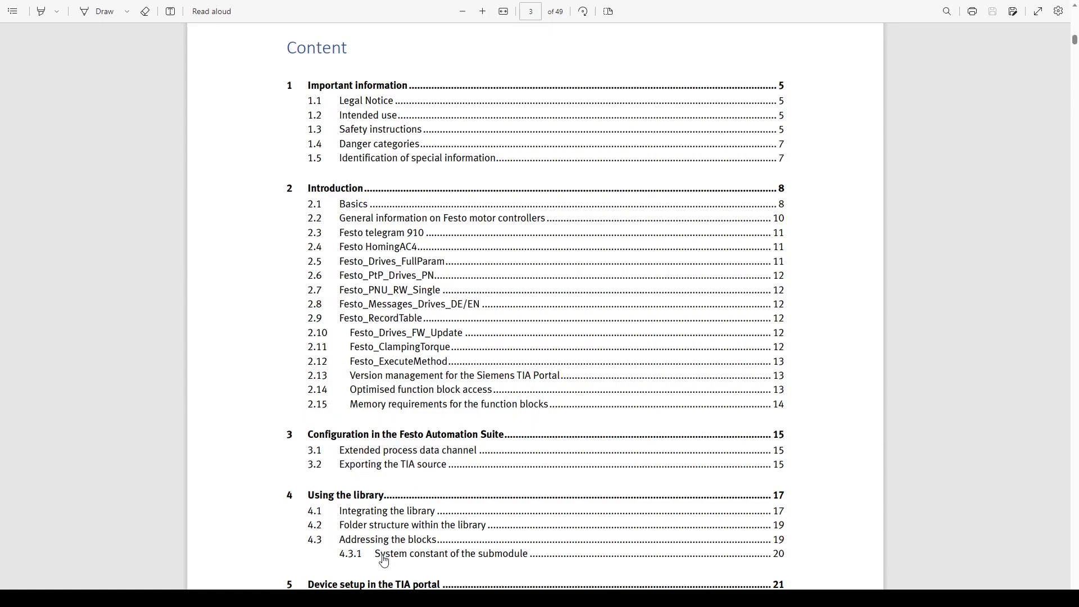
scroll(393, 526, "down", 3)
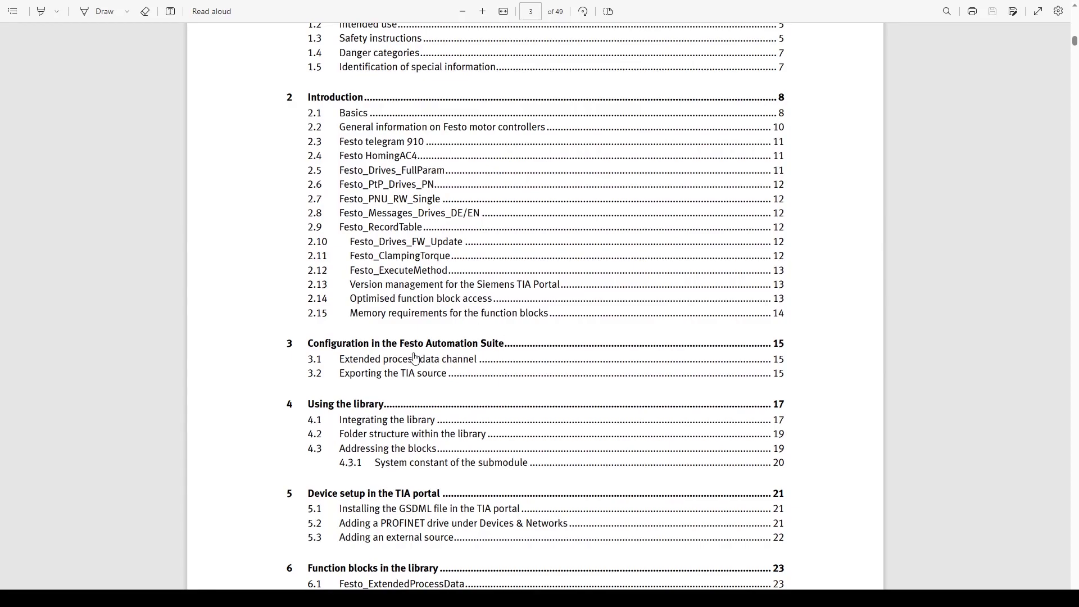
scroll(400, 380, "up", 3)
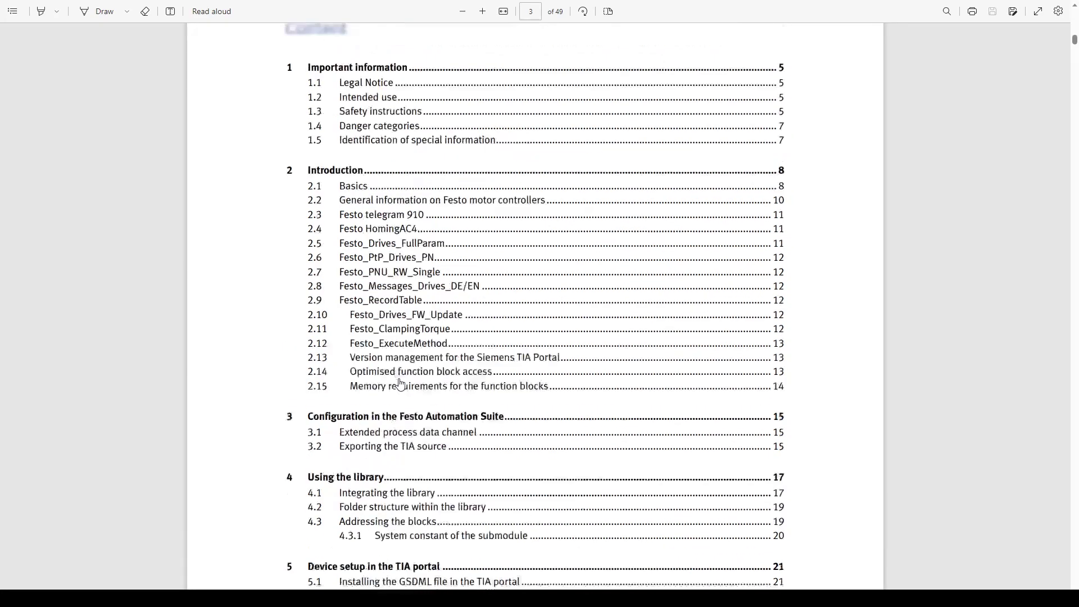
scroll(415, 511, "down", 12)
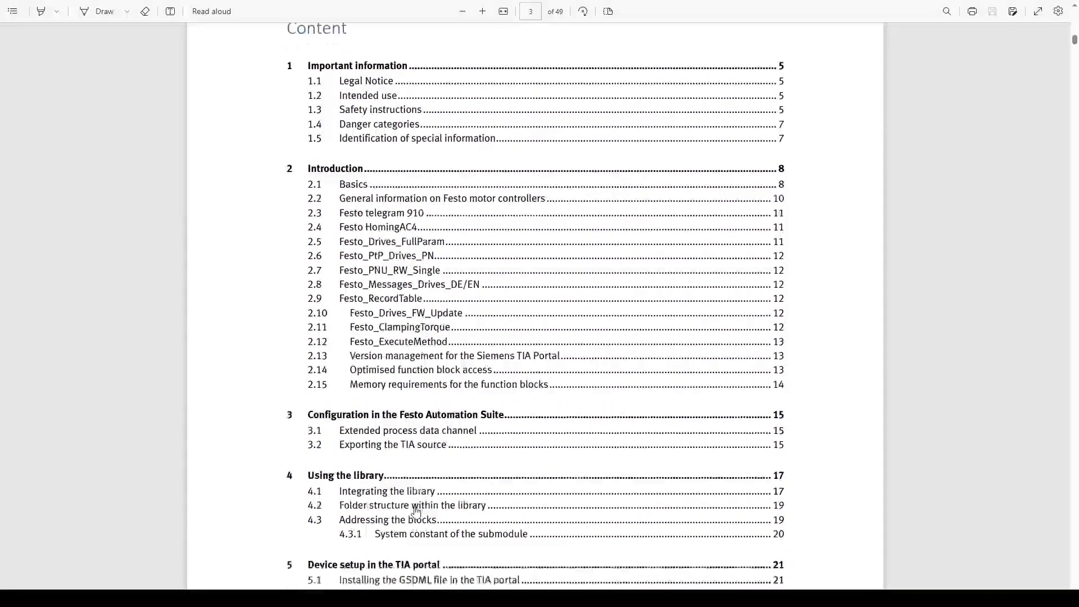
scroll(415, 511, "down", 15)
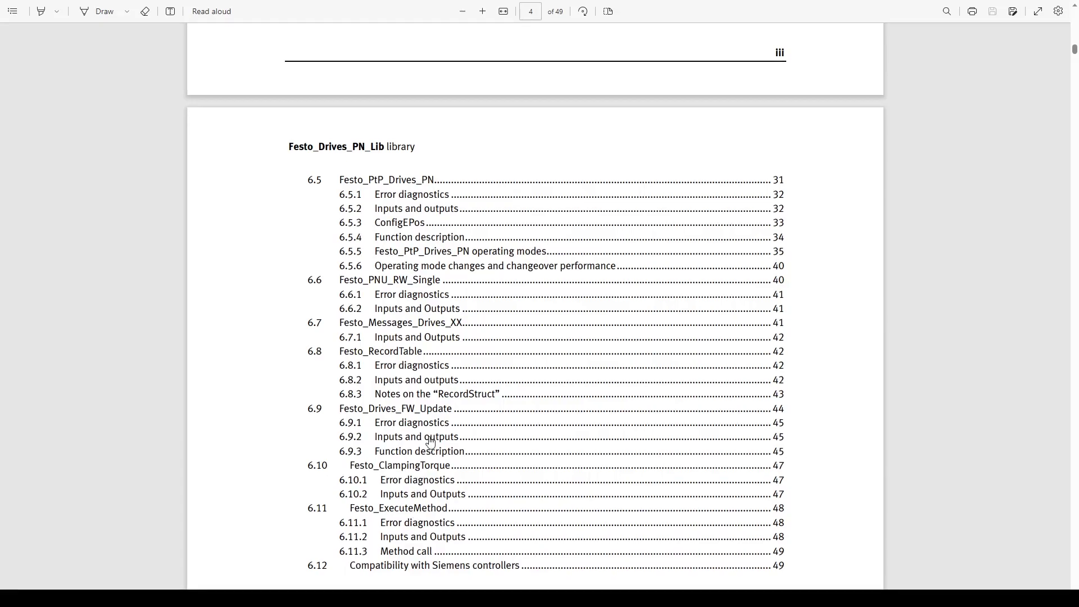
scroll(387, 478, "down", 10)
scroll(400, 460, "up", 19)
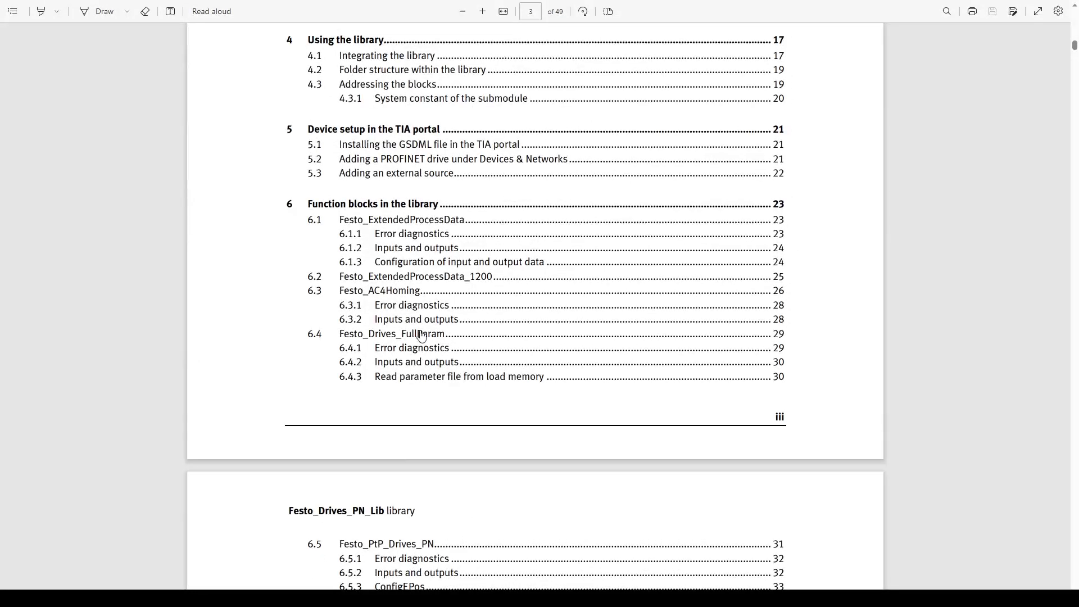
left_click(422, 340)
scroll(431, 382, "down", 15)
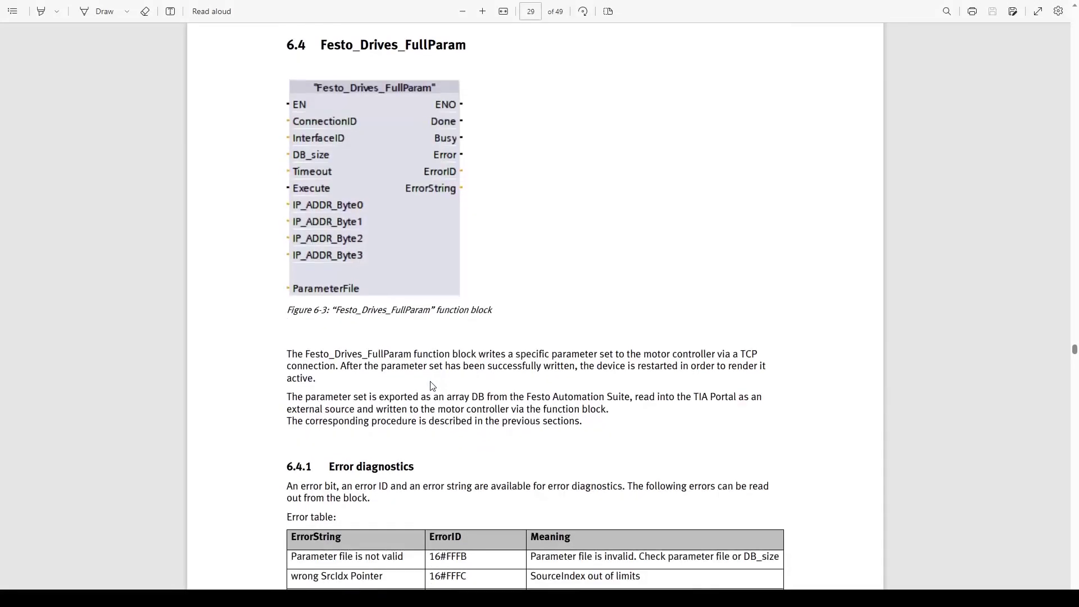
scroll(430, 376, "down", 6)
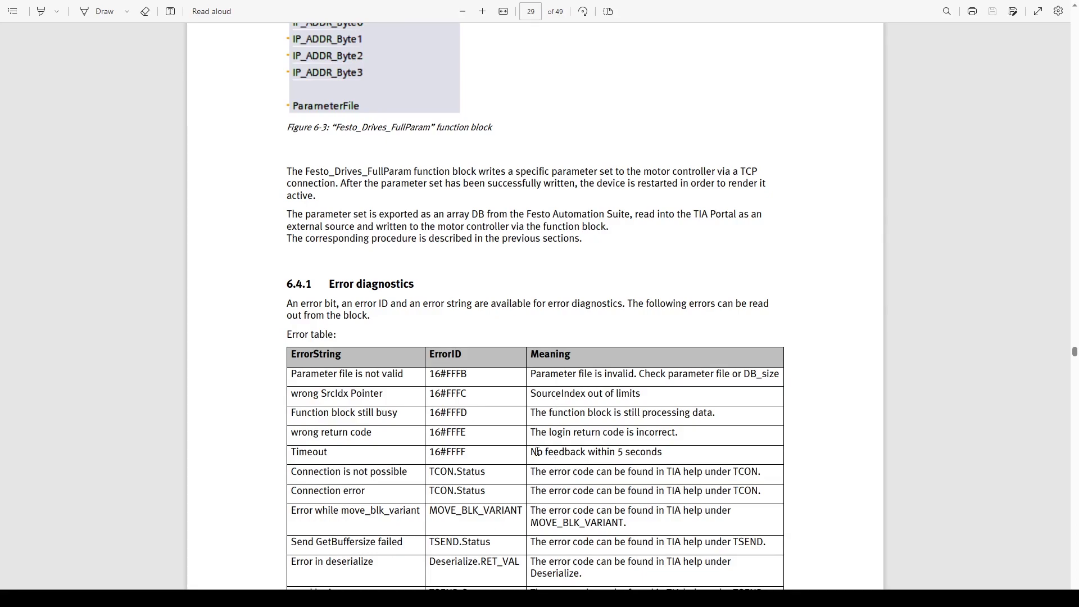
key("F11")
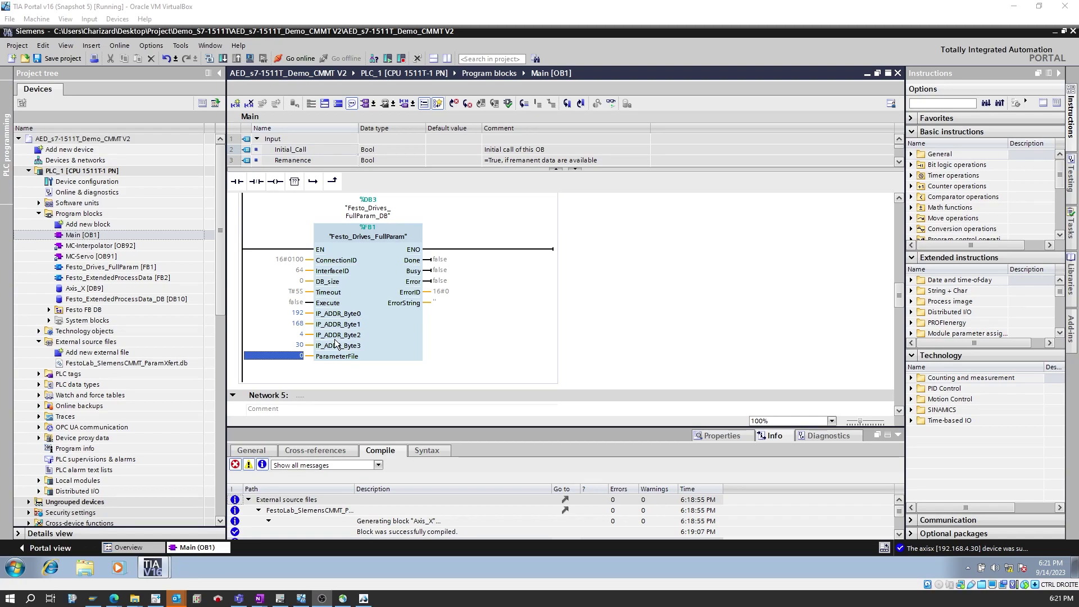
Set Festo_Drives_FullParam's ParameterFile input to the 'Axis_X' data block (%DB9)
left_click(293, 356)
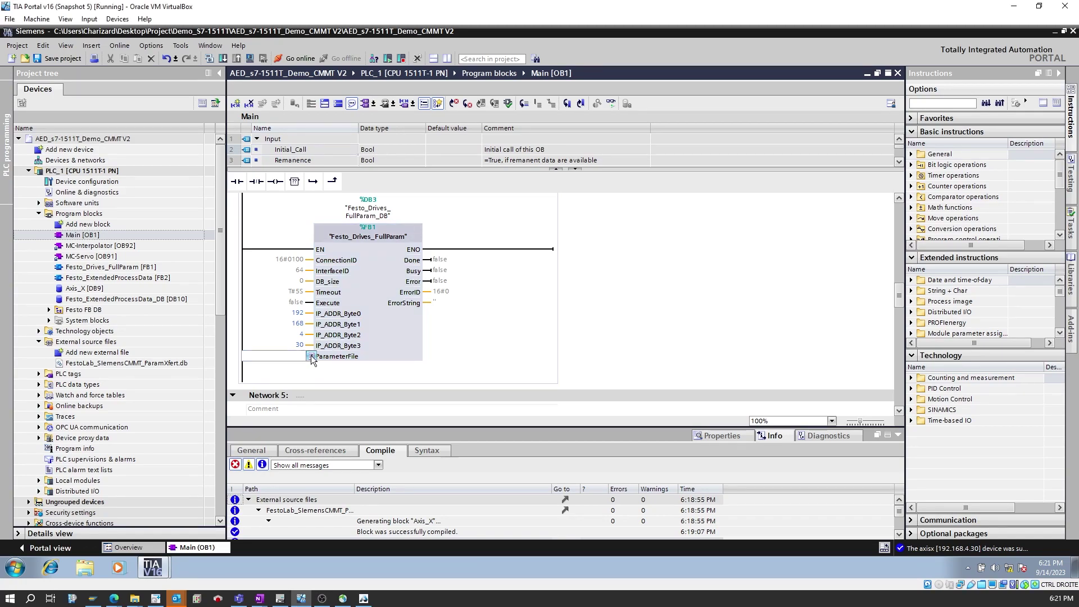
left_click(311, 356)
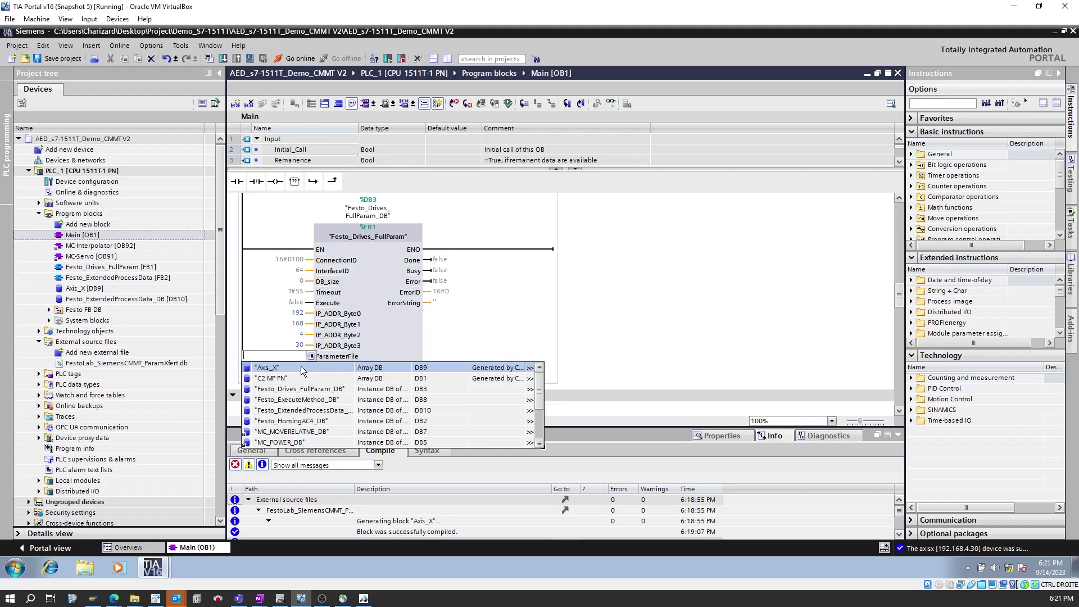
left_click(302, 367)
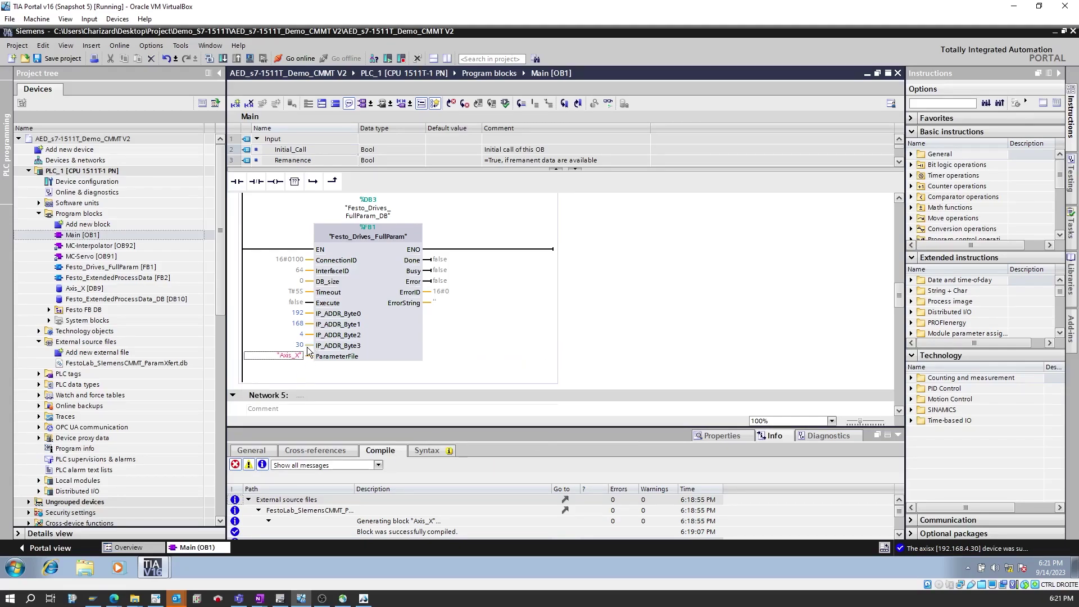
left_click(300, 356)
left_click(298, 356)
type(".")
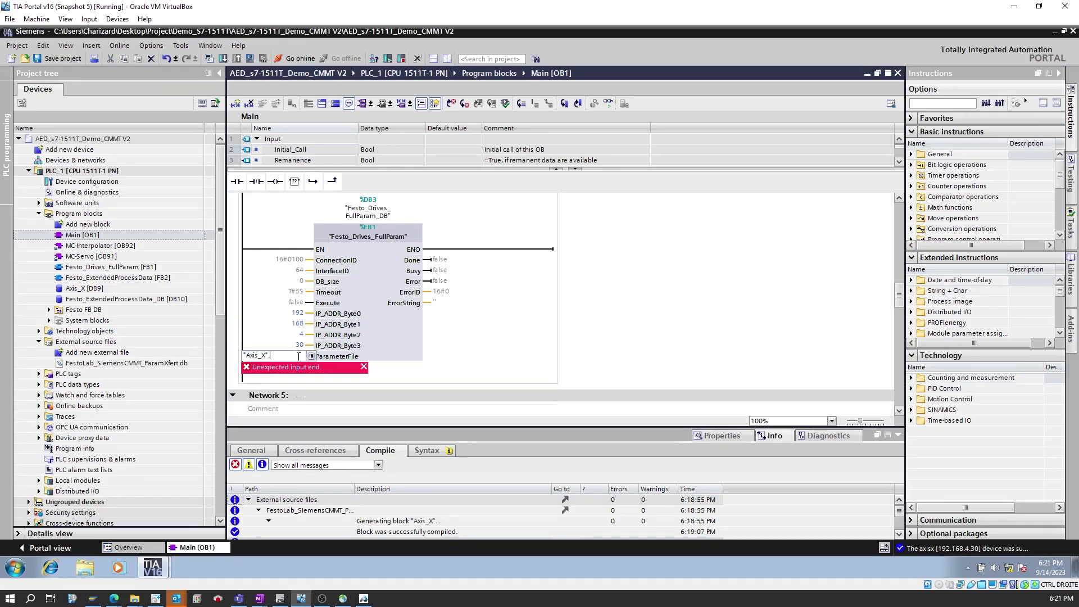
key("BackSpace")
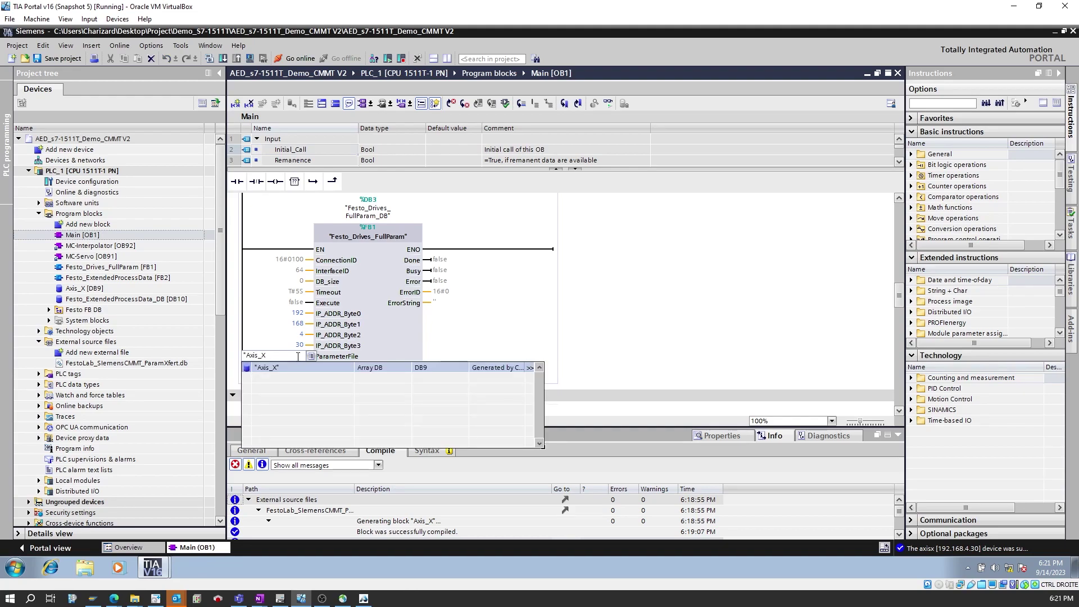
type("\".")
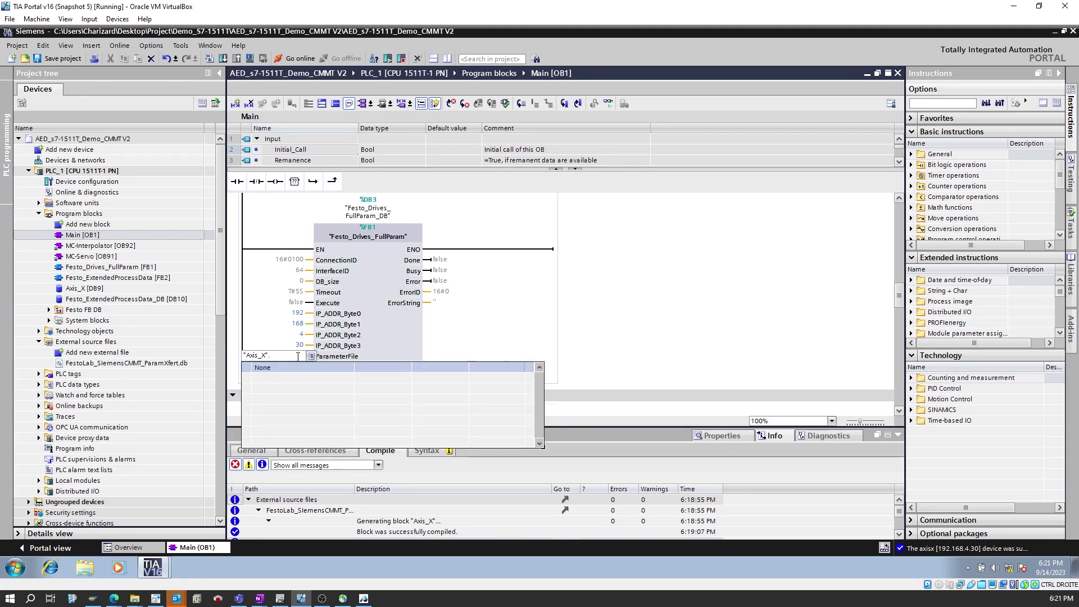
key("BackSpace")
key("BackSpace")
left_click(278, 336)
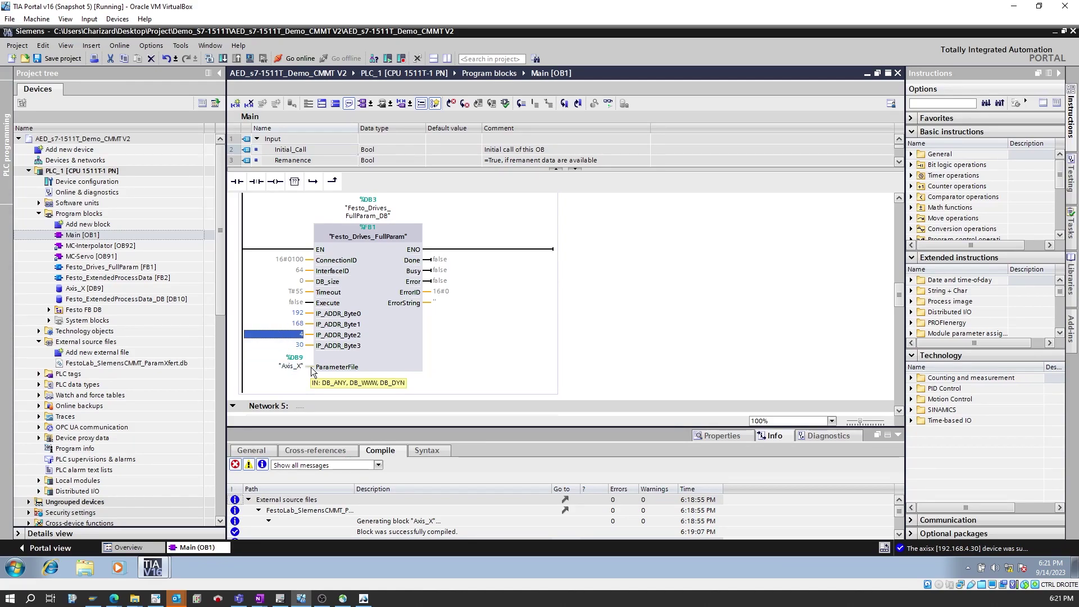
Compile and download Axis_X and Main to PLC_1 with data blocks re-initialized, then go online
left_click(206, 59)
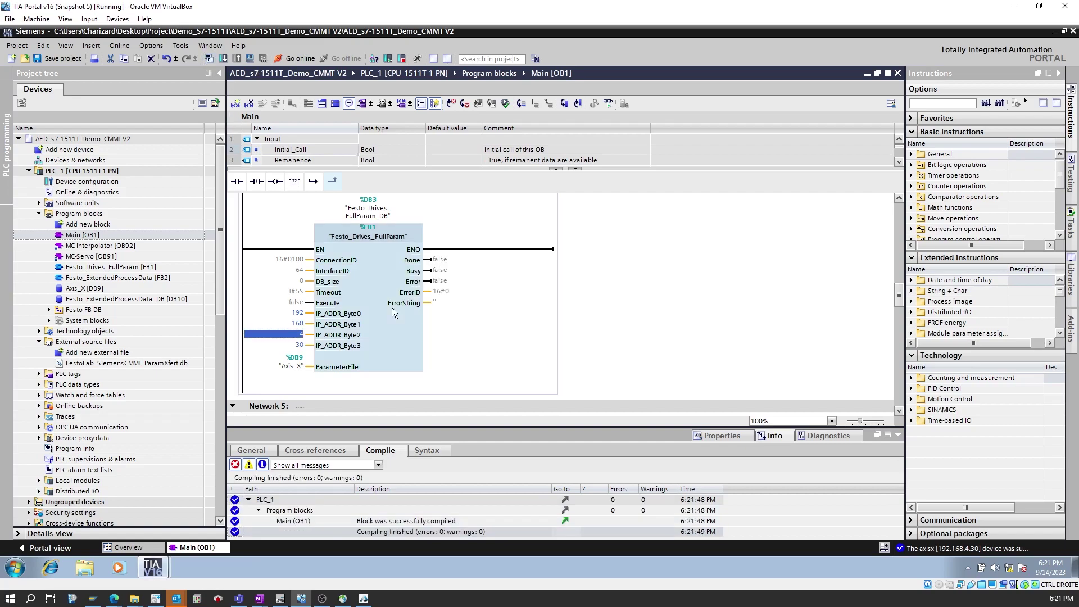
left_click(223, 58)
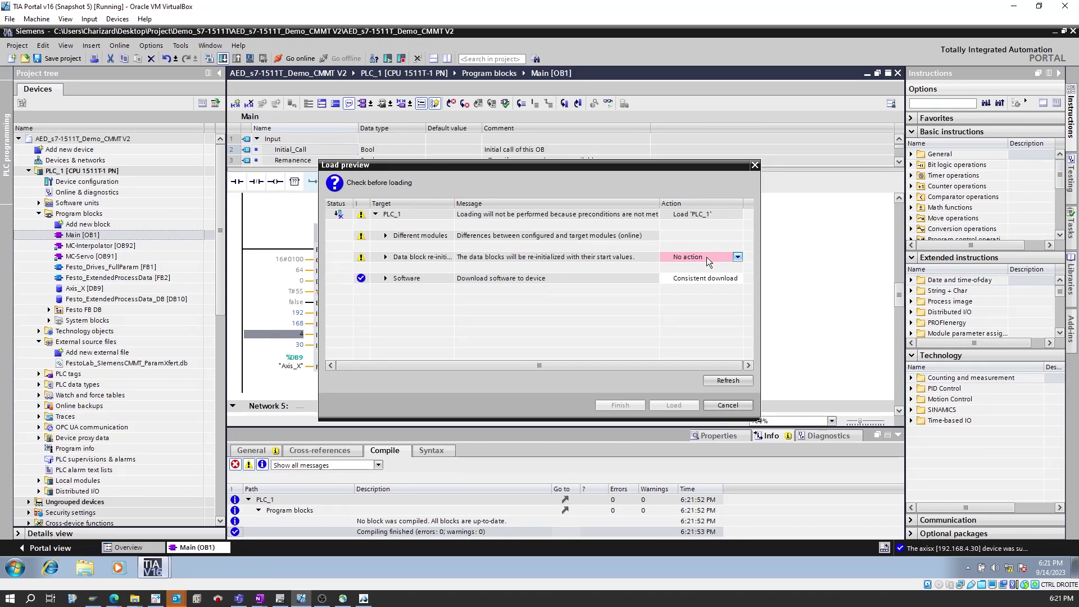
left_click(728, 258)
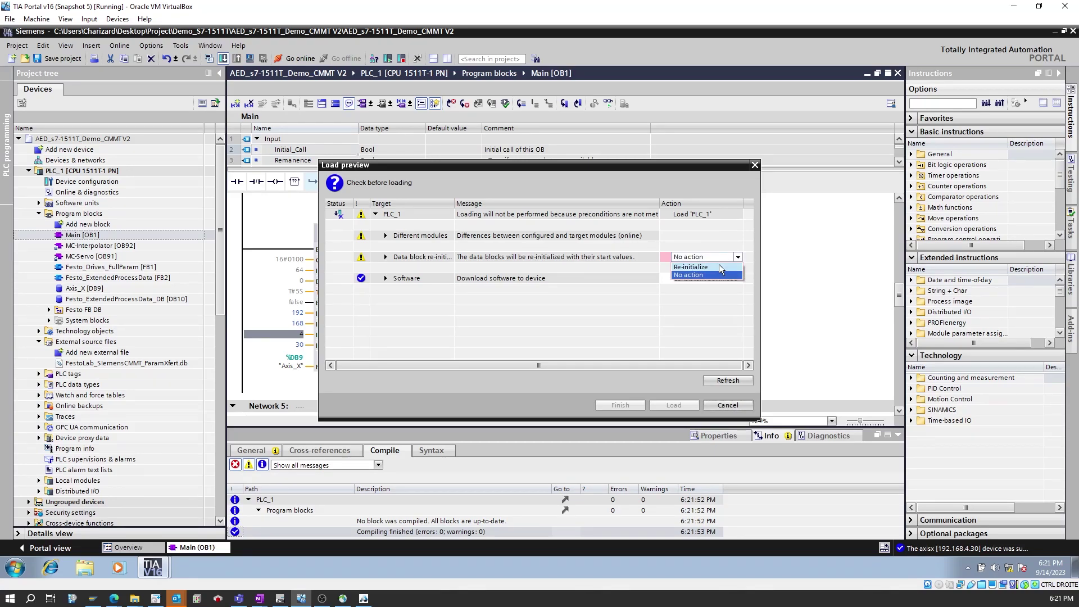
left_click(719, 265)
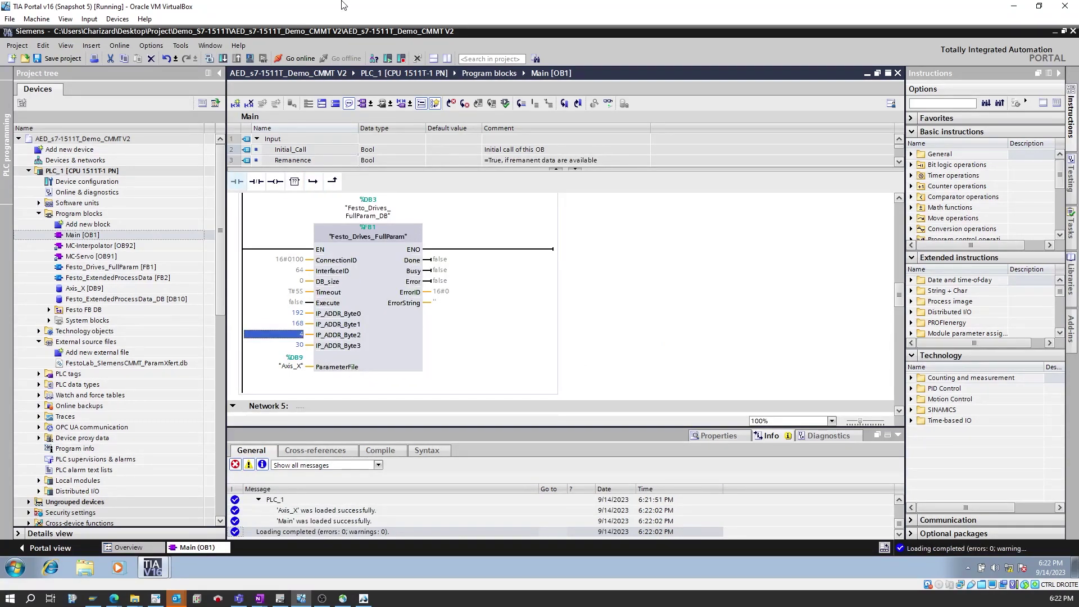
left_click(315, 60)
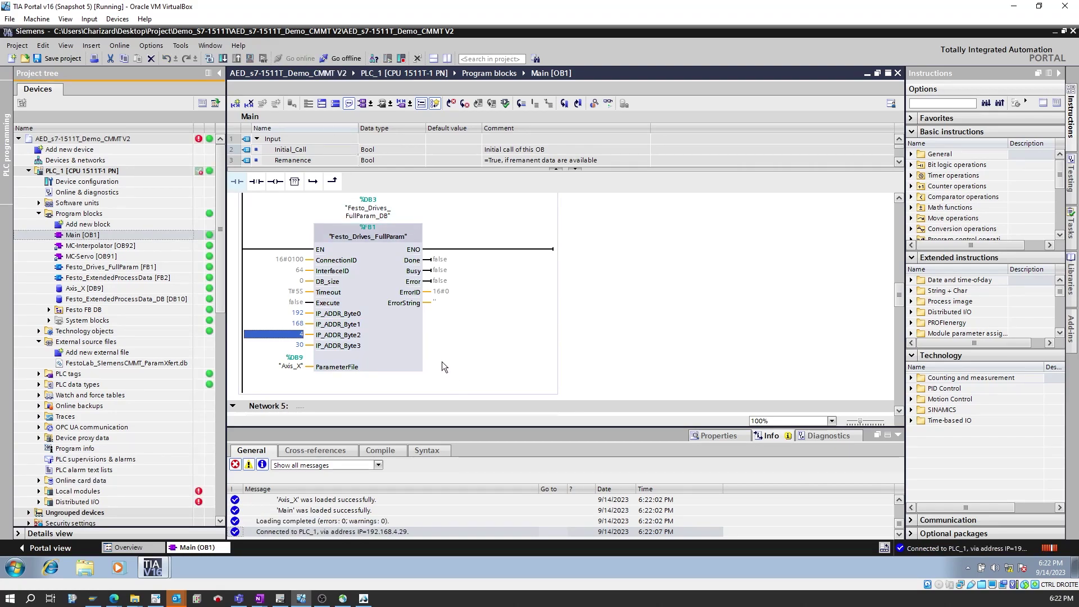
mouse_move(199, 144)
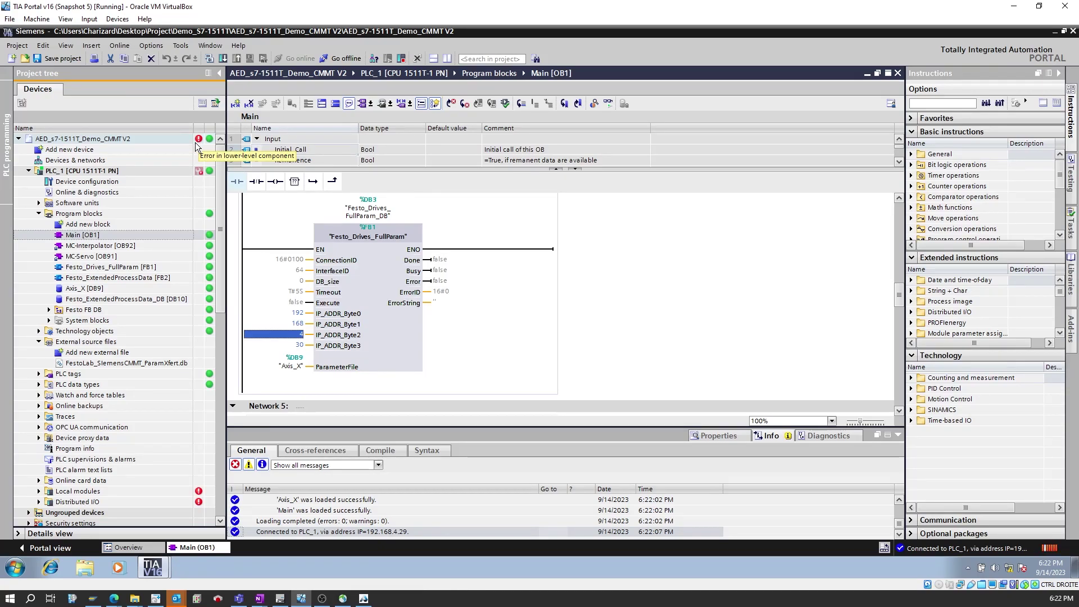
In Devices & networks, assign the PROFINET device name 'axisx' to the AxisX CMMT drive
left_click(101, 162)
double_click(102, 161)
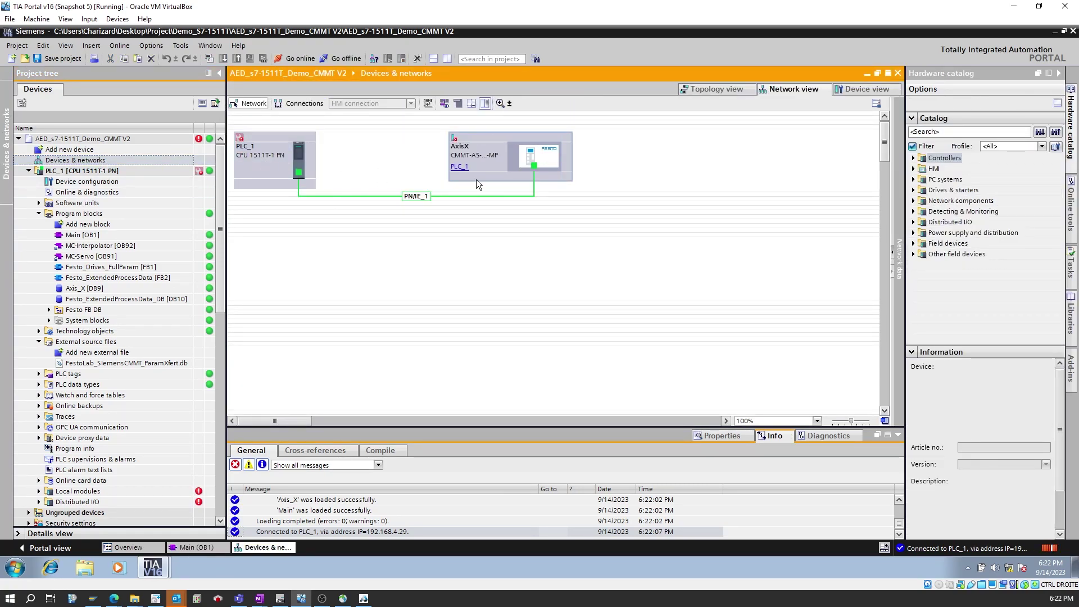
left_click(737, 89)
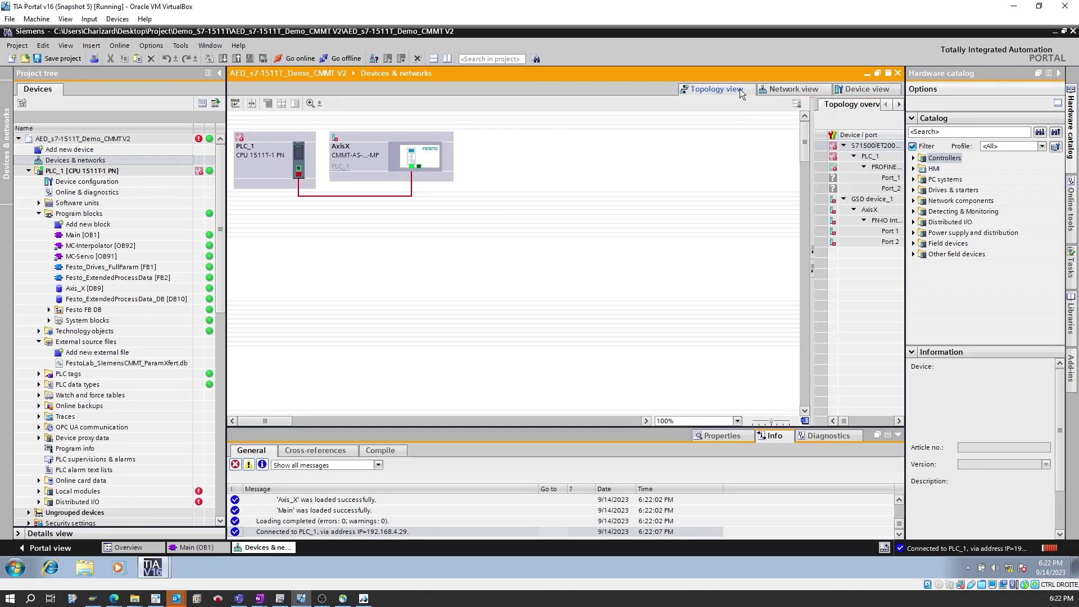
left_click(777, 89)
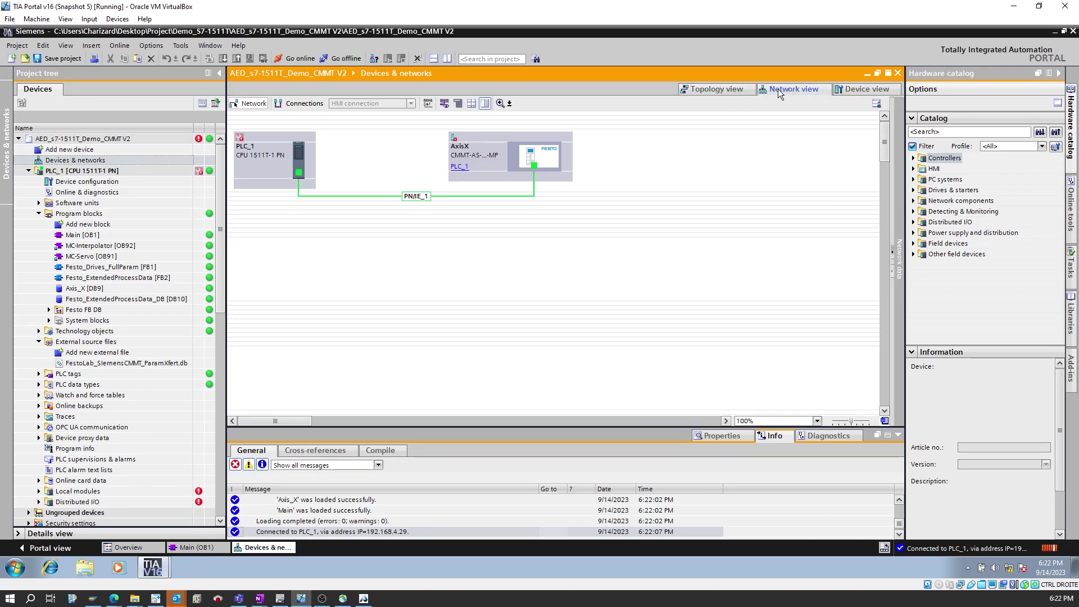
right_click(543, 157)
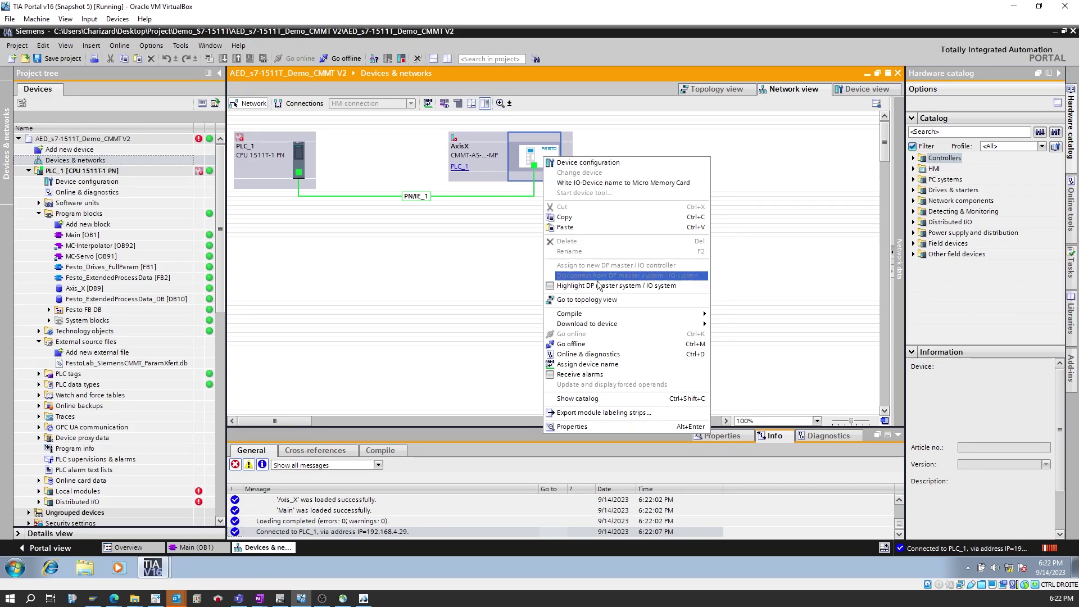
left_click(607, 366)
left_click(654, 362)
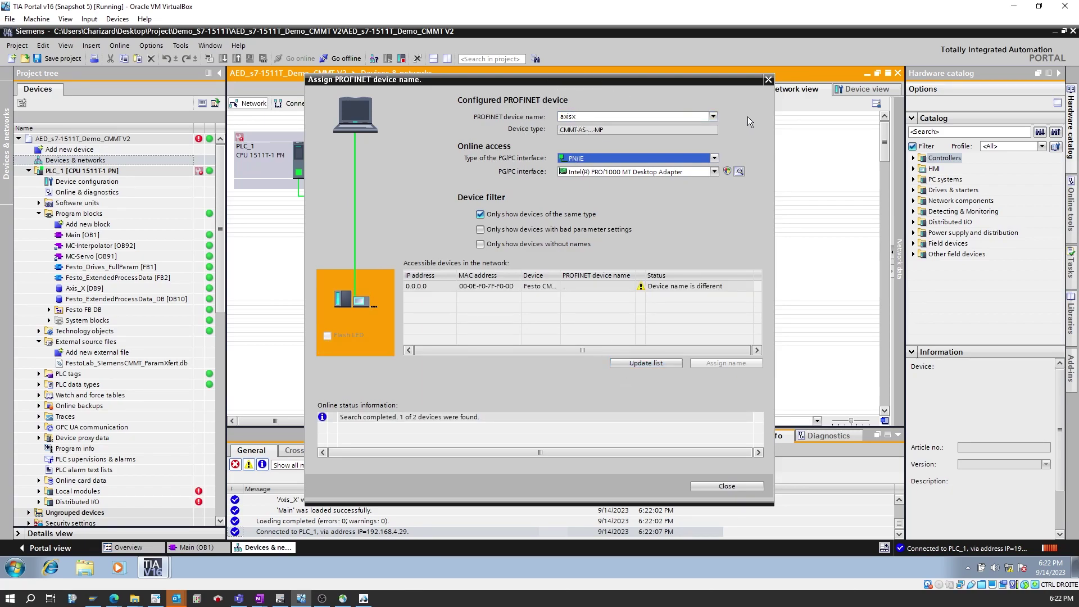
left_click(730, 364)
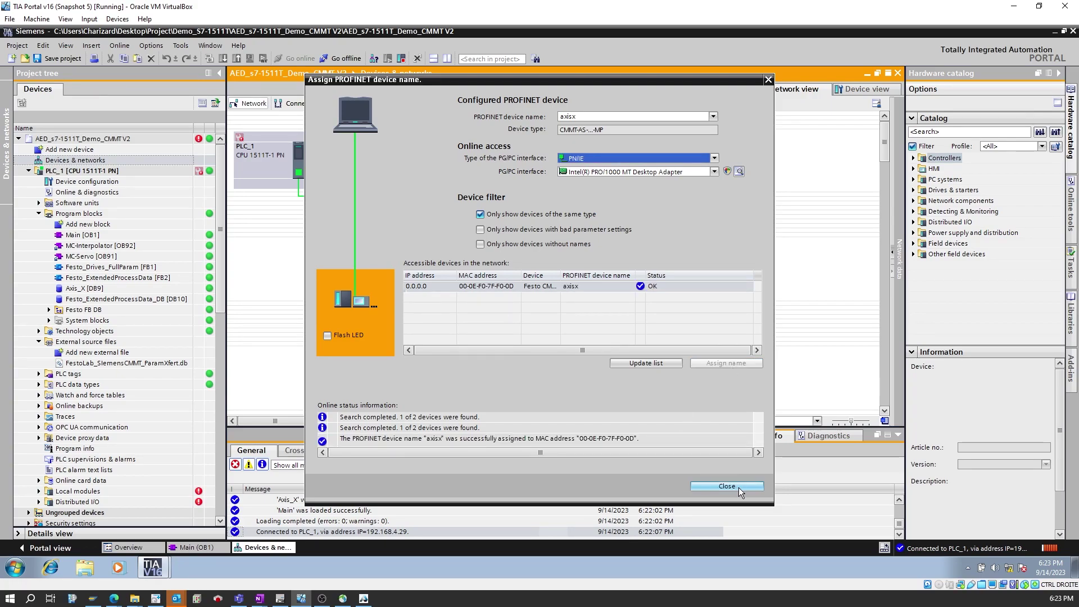
left_click(738, 487)
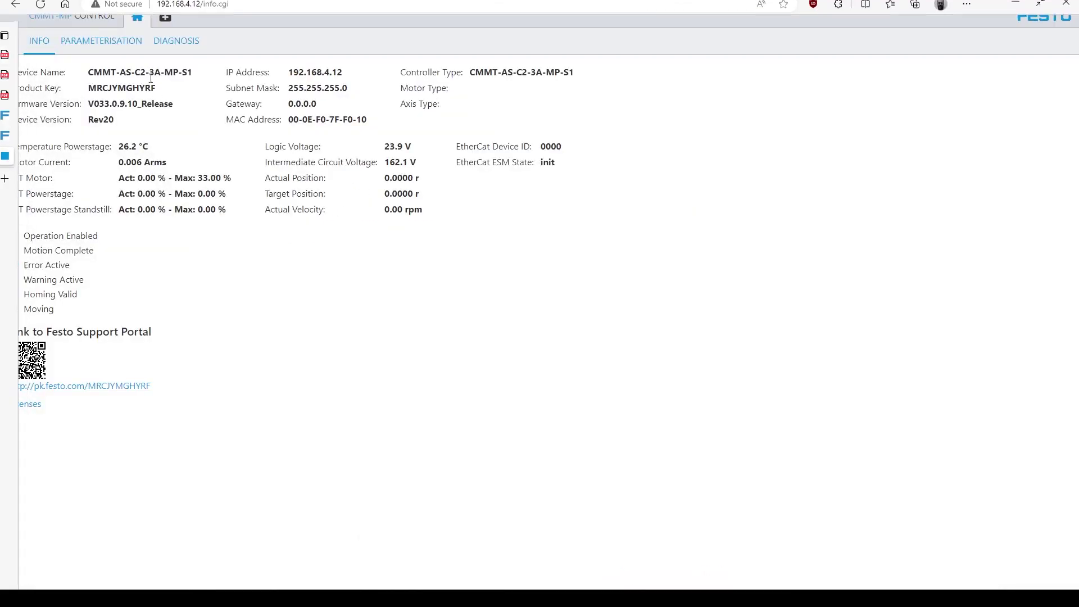
Switch the CMMT drive's web page to the PARAMETERISATION tab
left_click(123, 44)
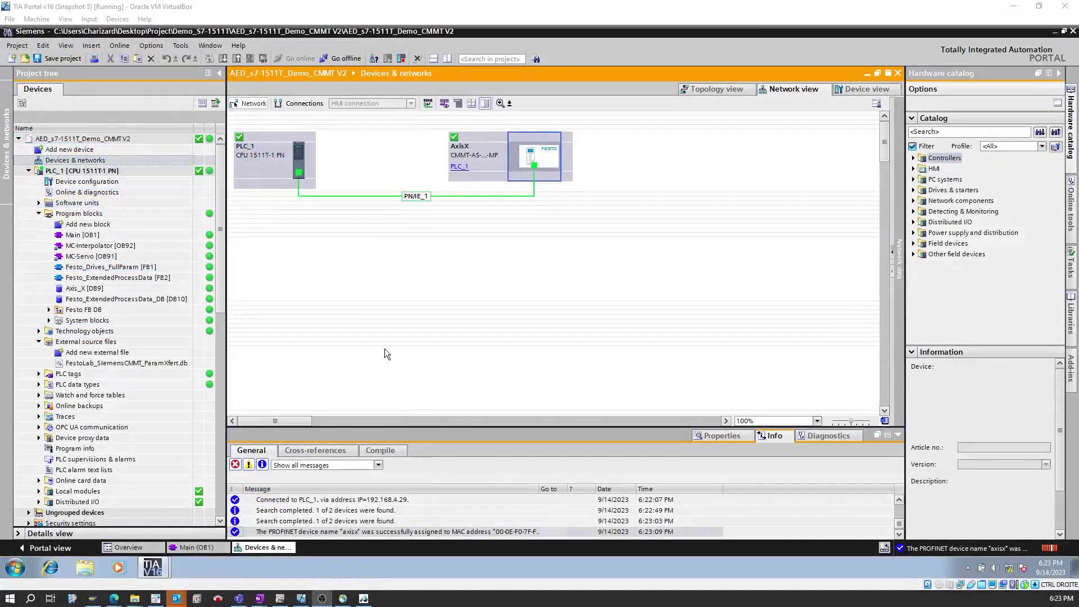
Return to the Main [OB1] editor, expand Watch and force tables, and select TransferFullParameter
left_click(186, 547)
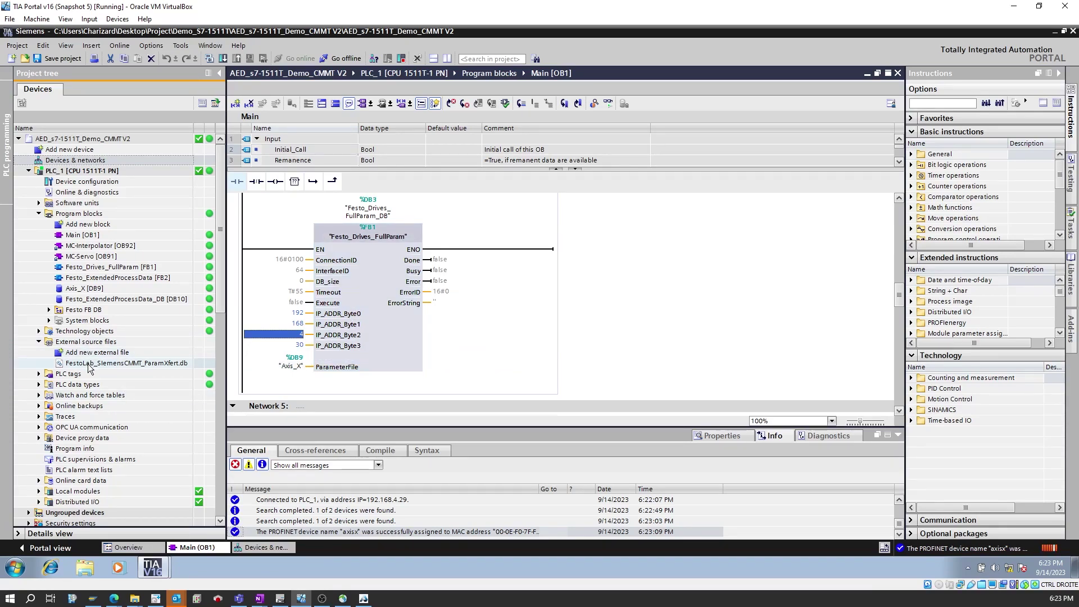
left_click(39, 395)
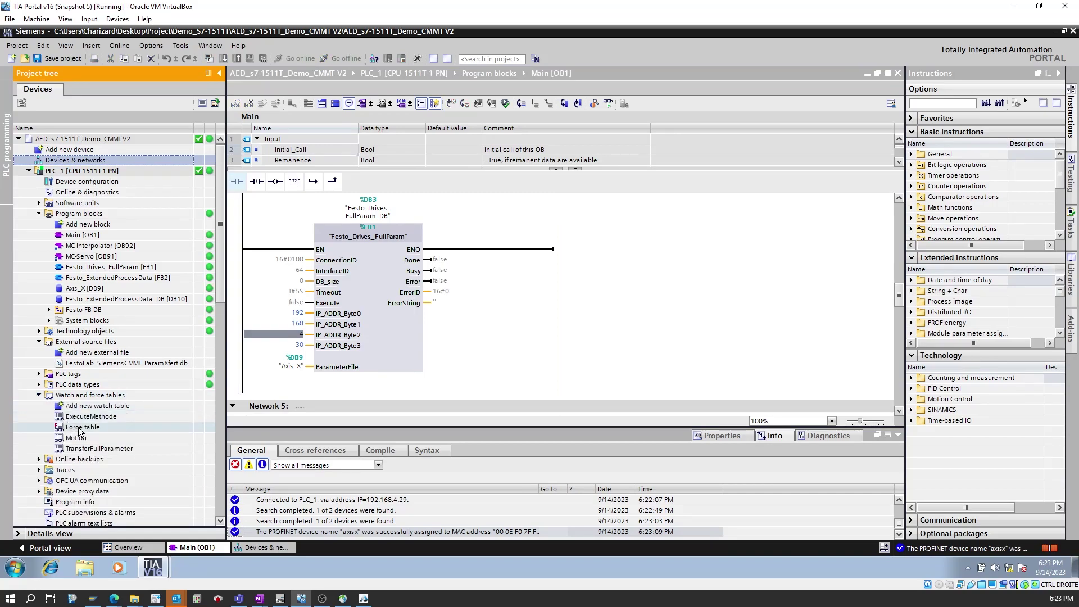
left_click(91, 449)
key("F2")
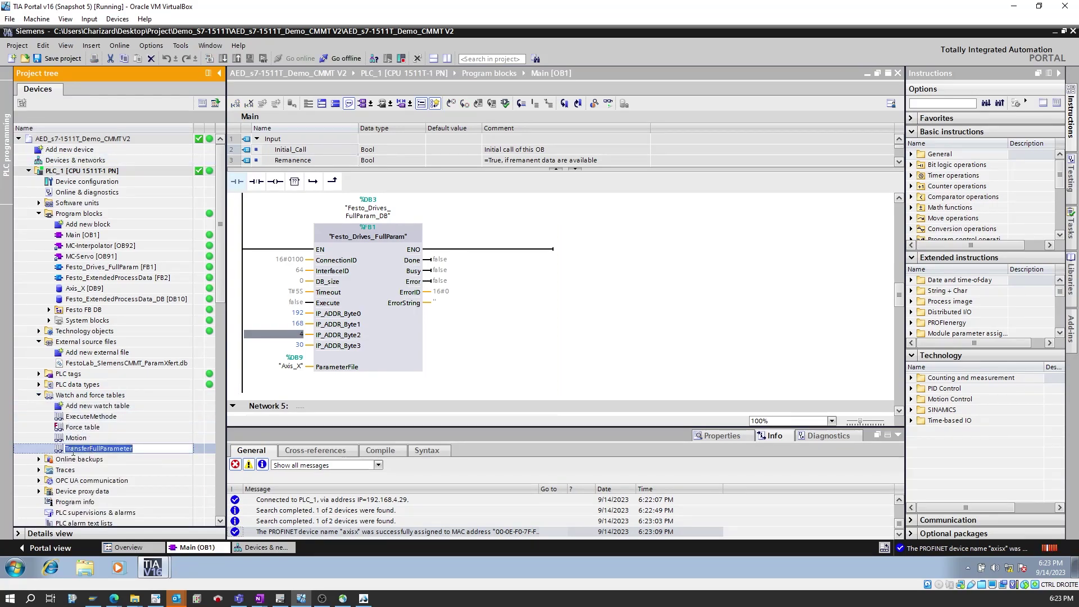
Monitor the TransferFullParameter table, set Execute to 1 until Done, then set it back to 0
double_click(68, 450)
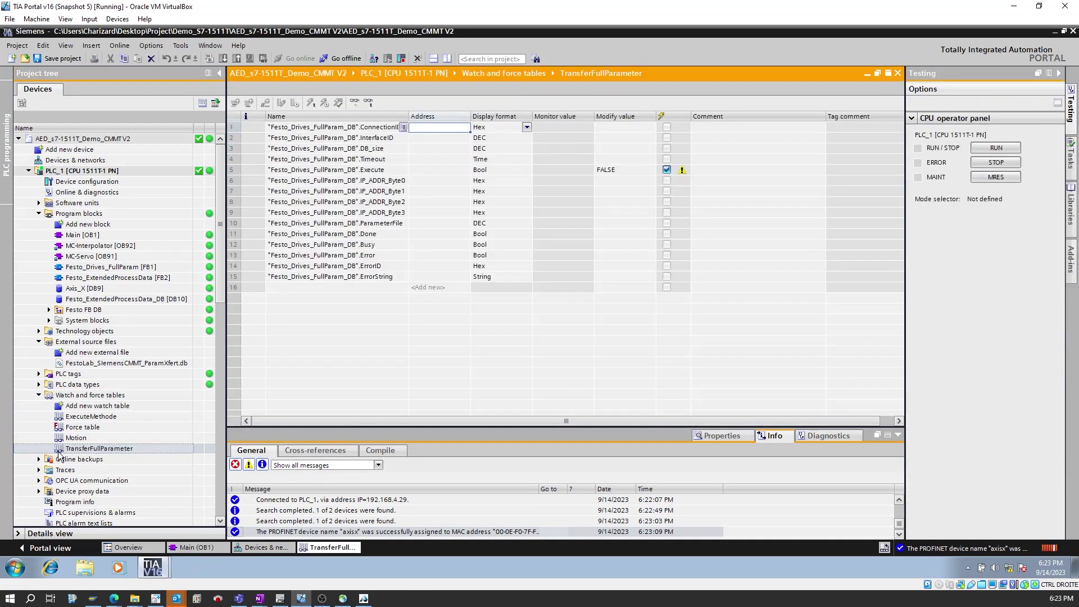
left_click(355, 103)
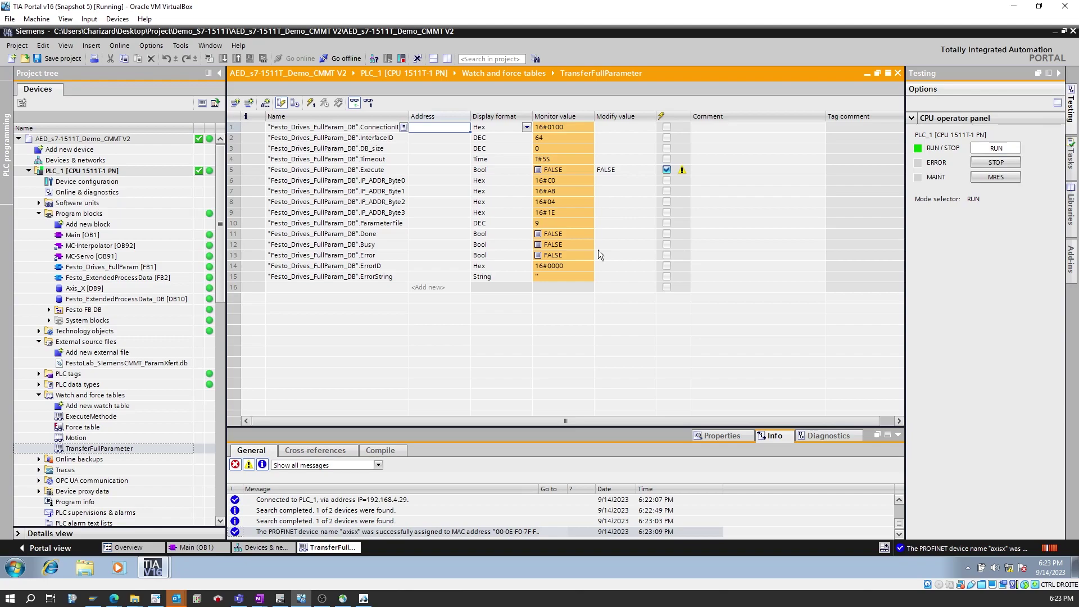
right_click(639, 168)
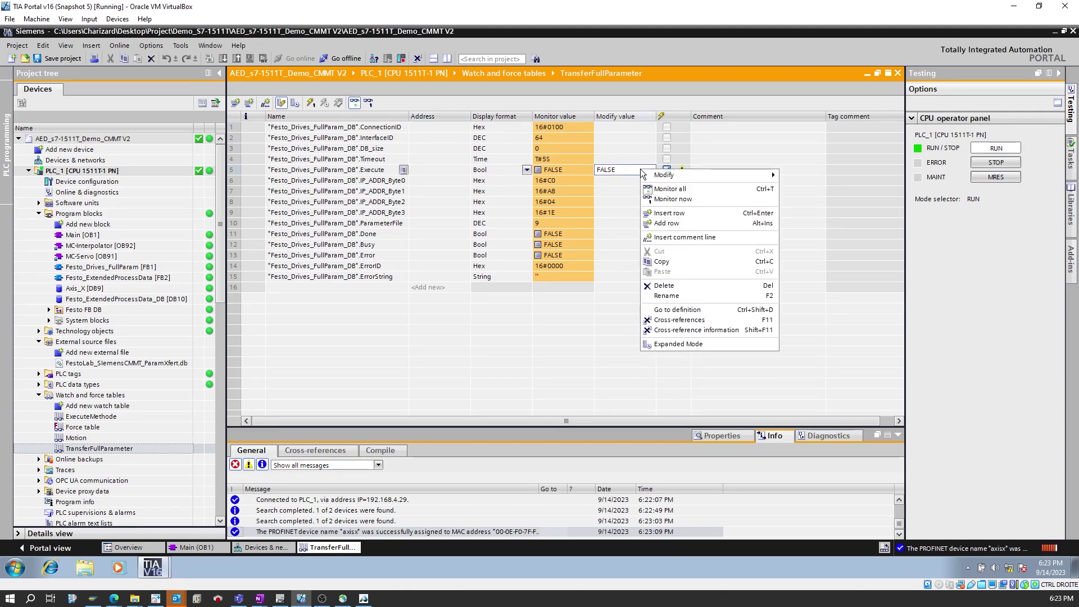
mouse_move(701, 178)
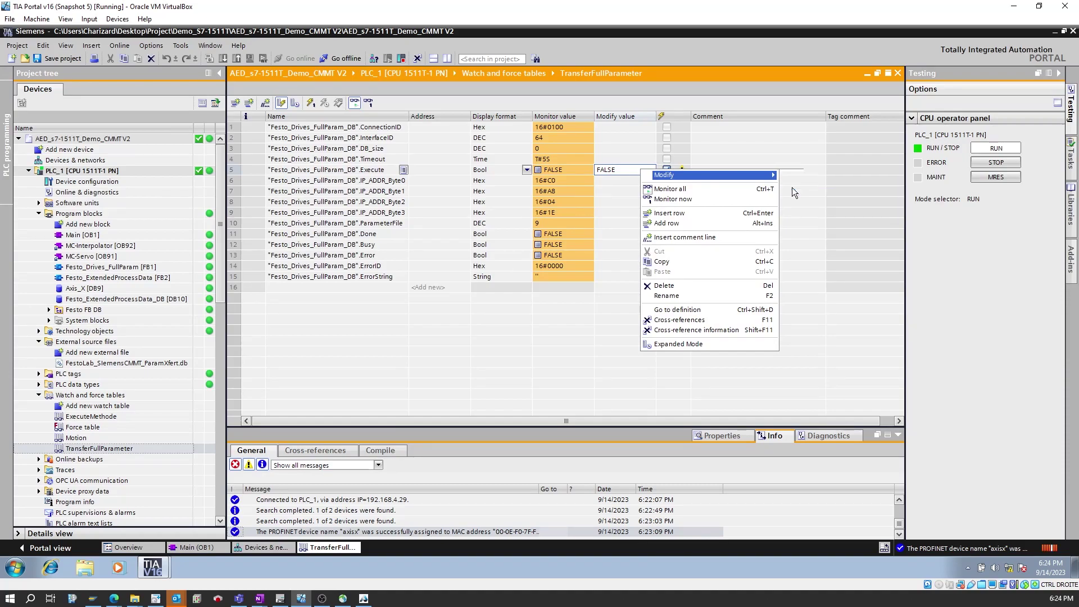
left_click(798, 186)
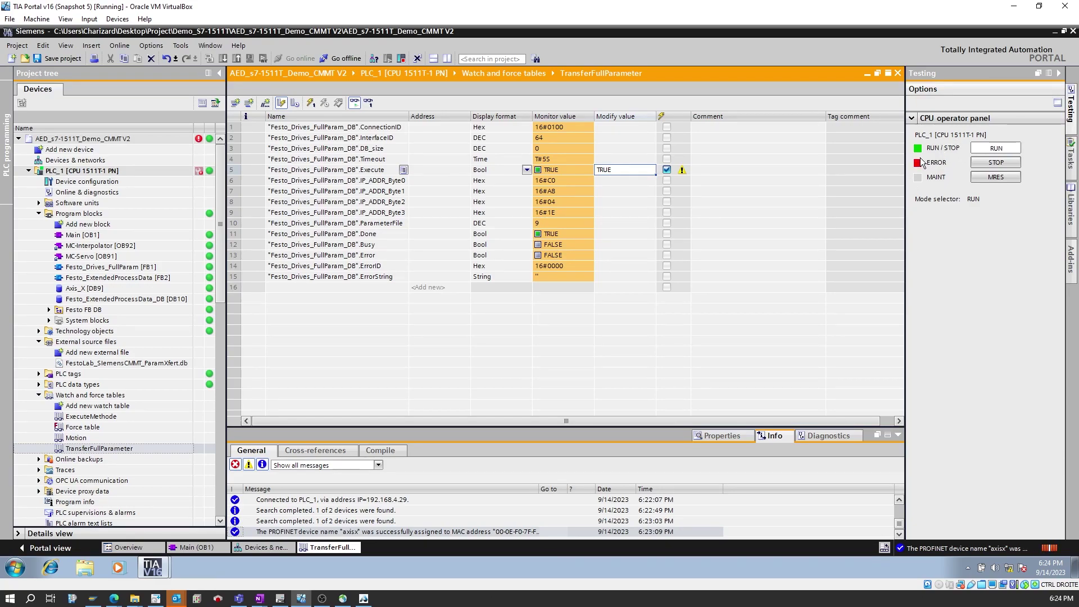
right_click(645, 168)
mouse_move(668, 175)
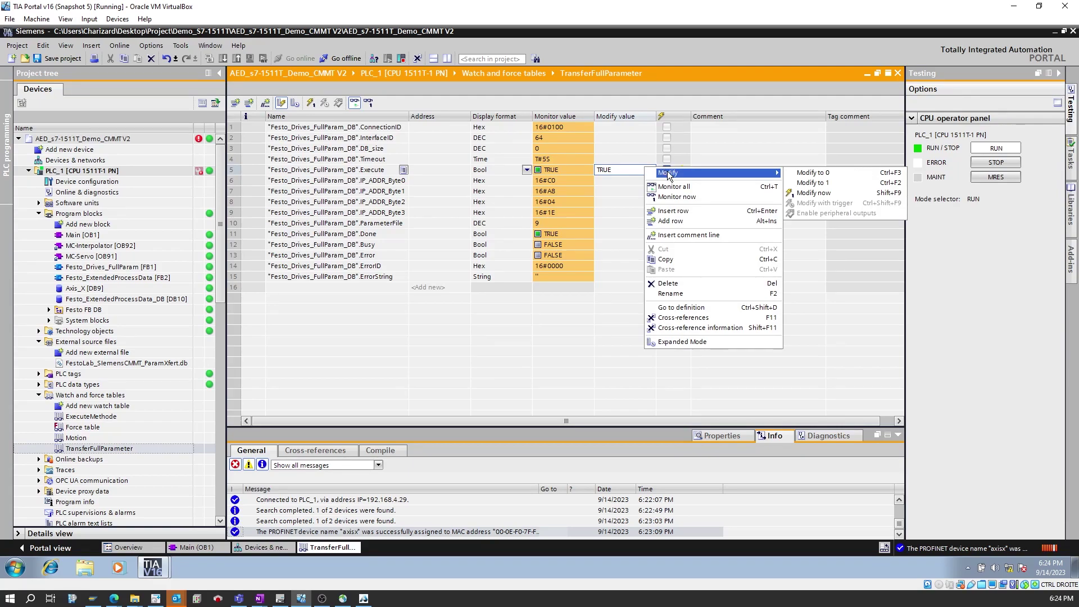
left_click(811, 176)
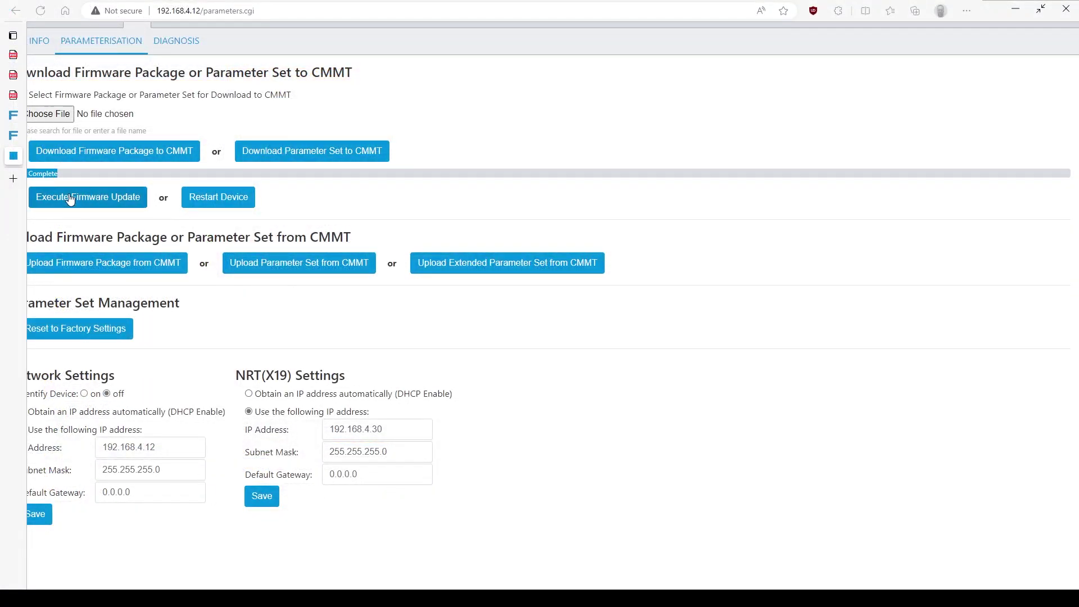
Check the CMMT INFO page for motor EMMT-AS-60-S-LS-RM and axis ESBF-BS-40-200-5P
left_click(40, 43)
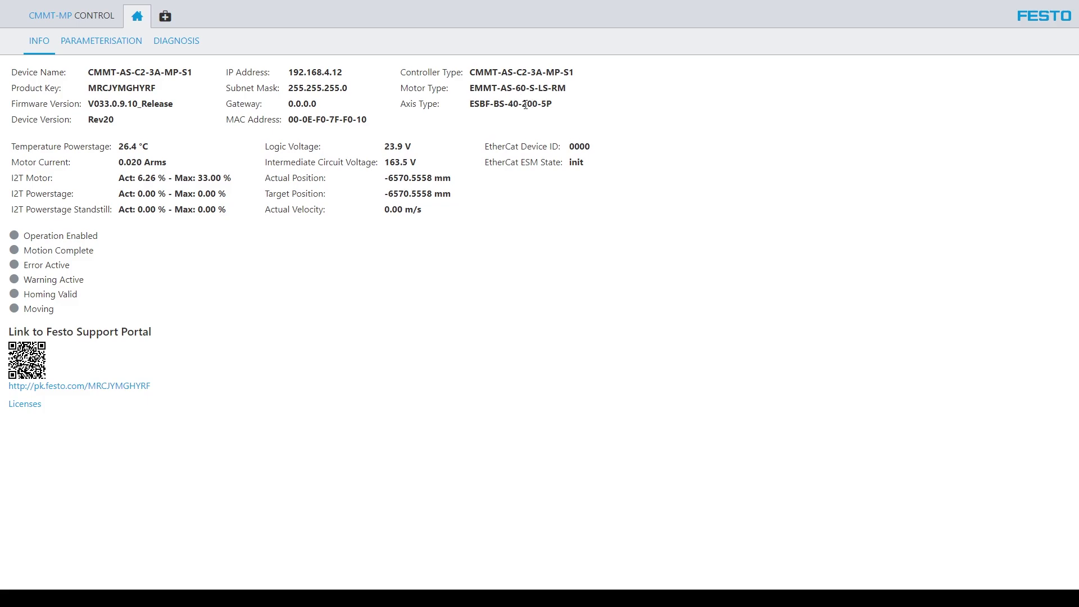
key("F11")
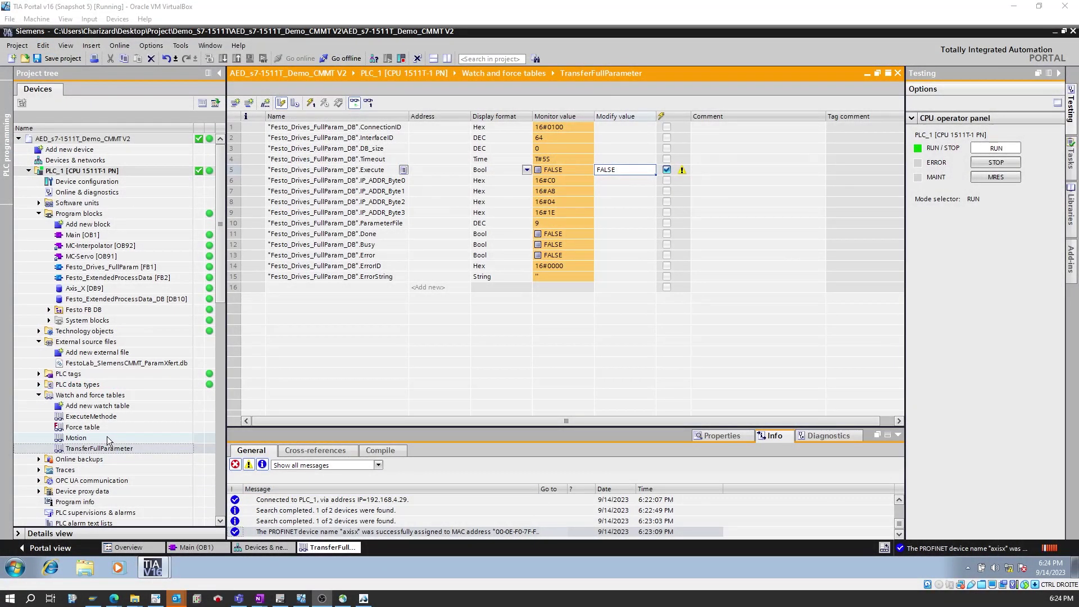
Scroll through Main [OB1], inspecting the Festo_HomingAC4 and Festo_Drives_FullParam blocks
double_click(107, 437)
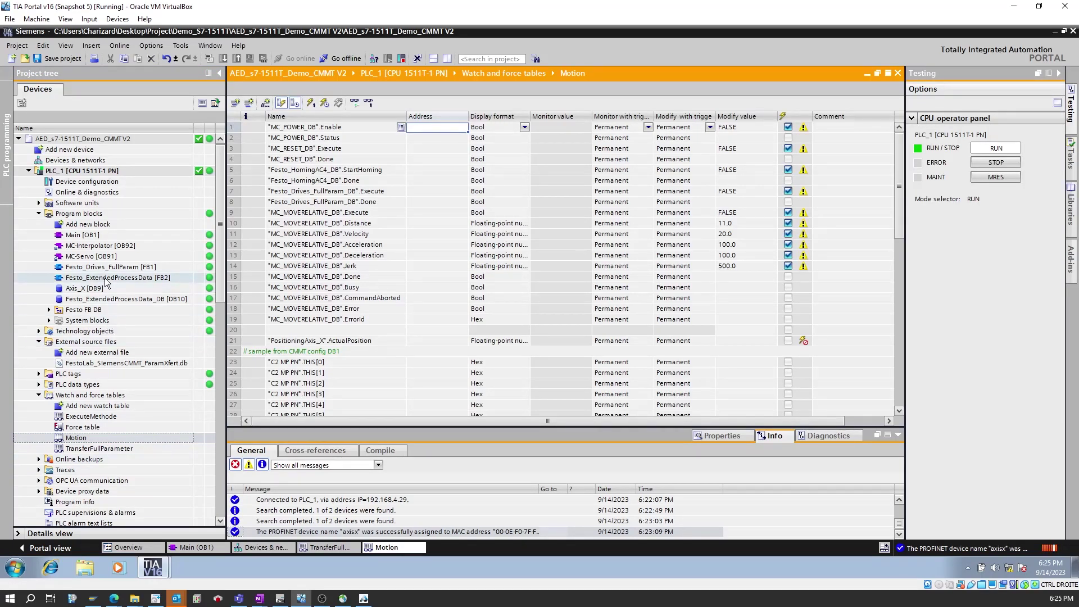
left_click(185, 547)
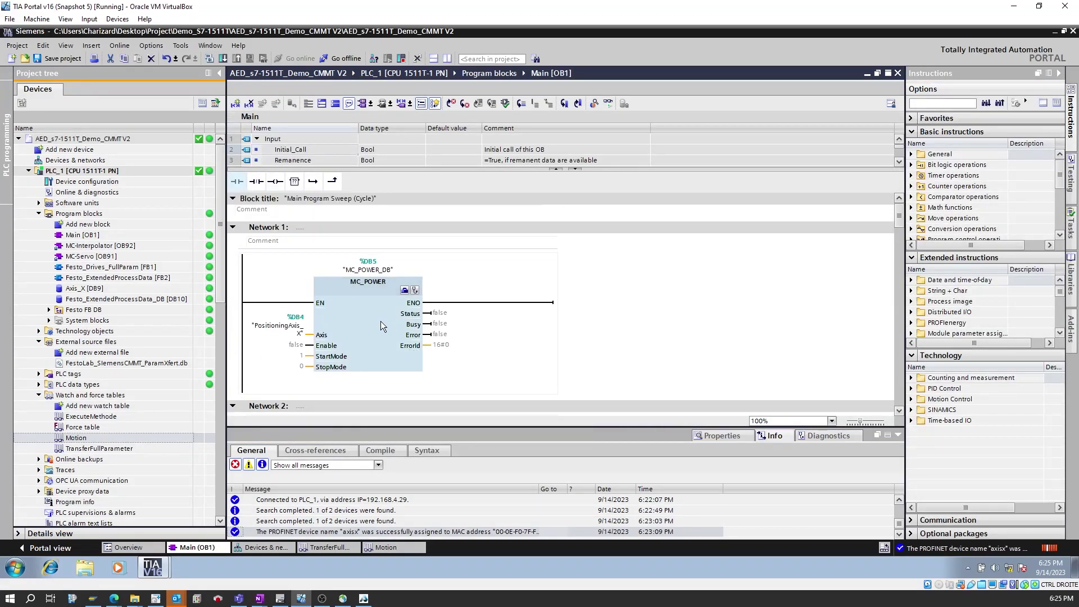
scroll(380, 321, "down", 10)
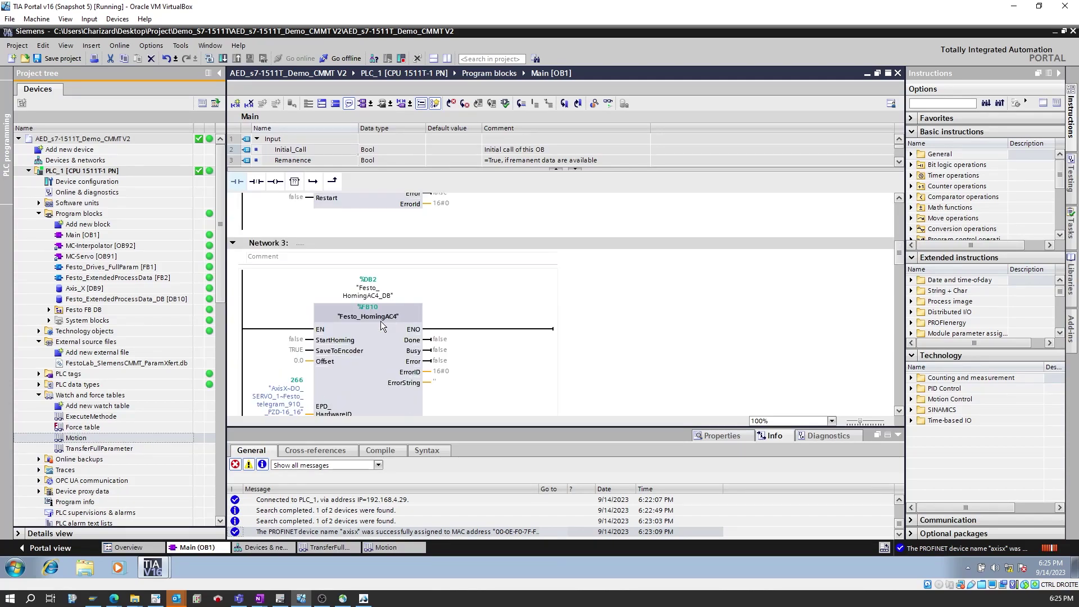
left_click(380, 321)
scroll(401, 364, "down", 5)
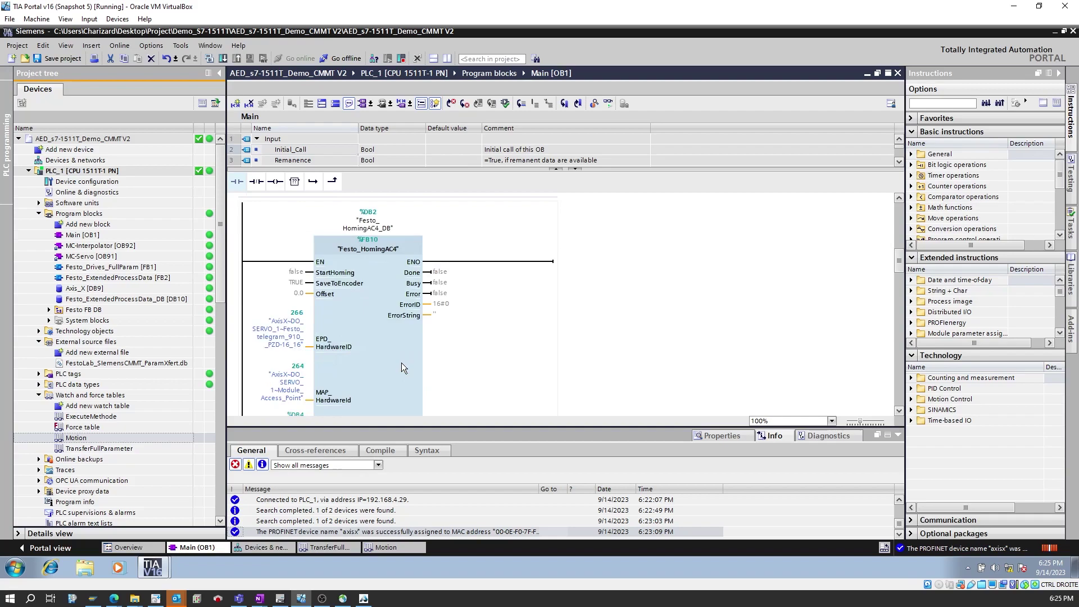
scroll(377, 350, "down", 3)
scroll(381, 313, "up", 3)
left_click(377, 347)
scroll(377, 347, "down", 6)
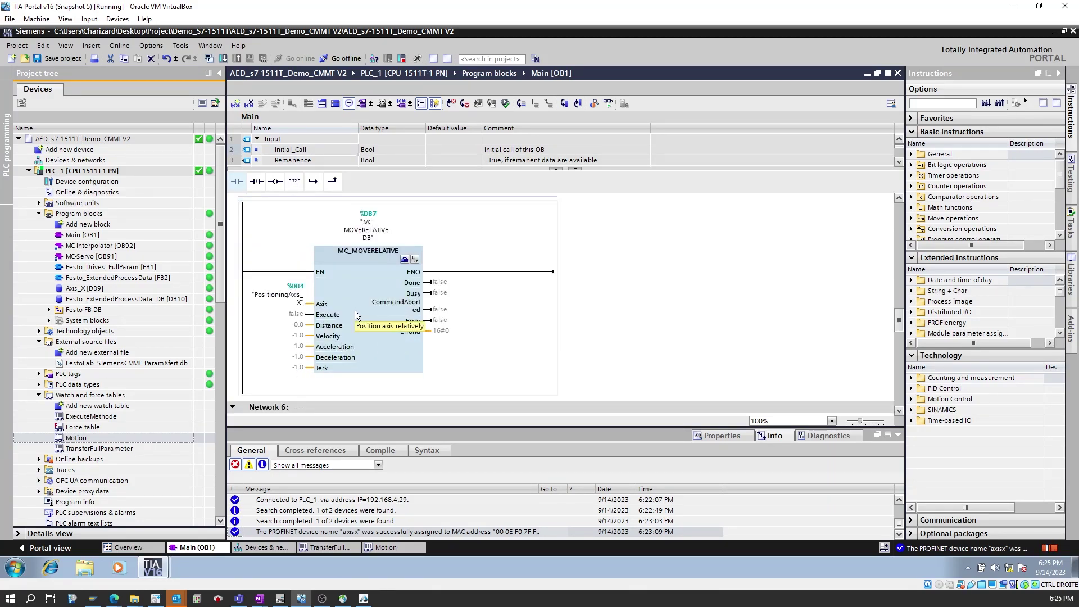
scroll(355, 312, "up", 5)
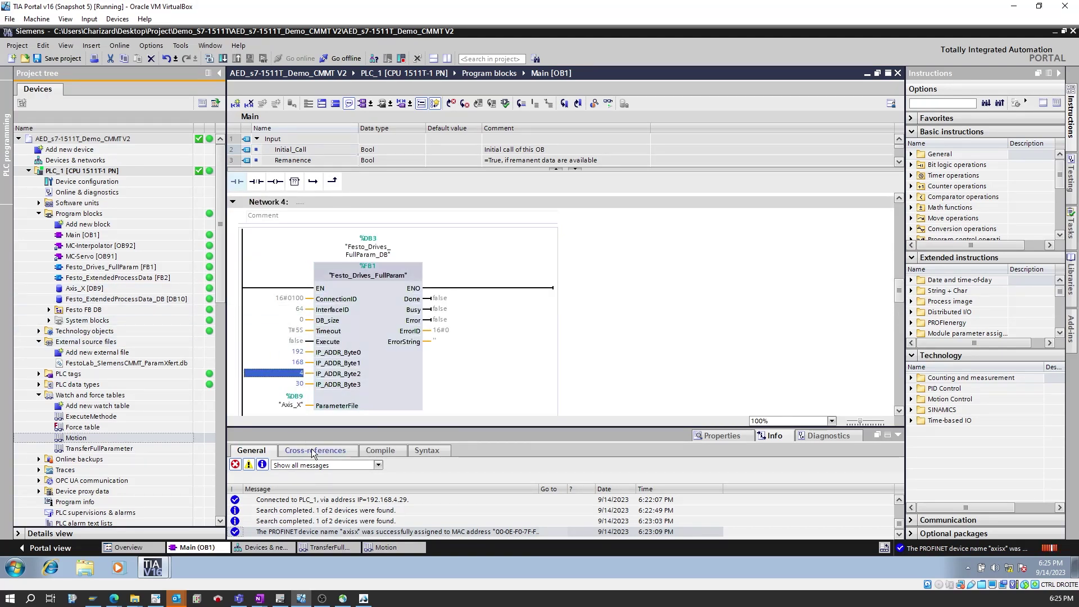
Monitor the Motion watch table and pulse MC_RESET Execute to 1 and back to 0
left_click(387, 550)
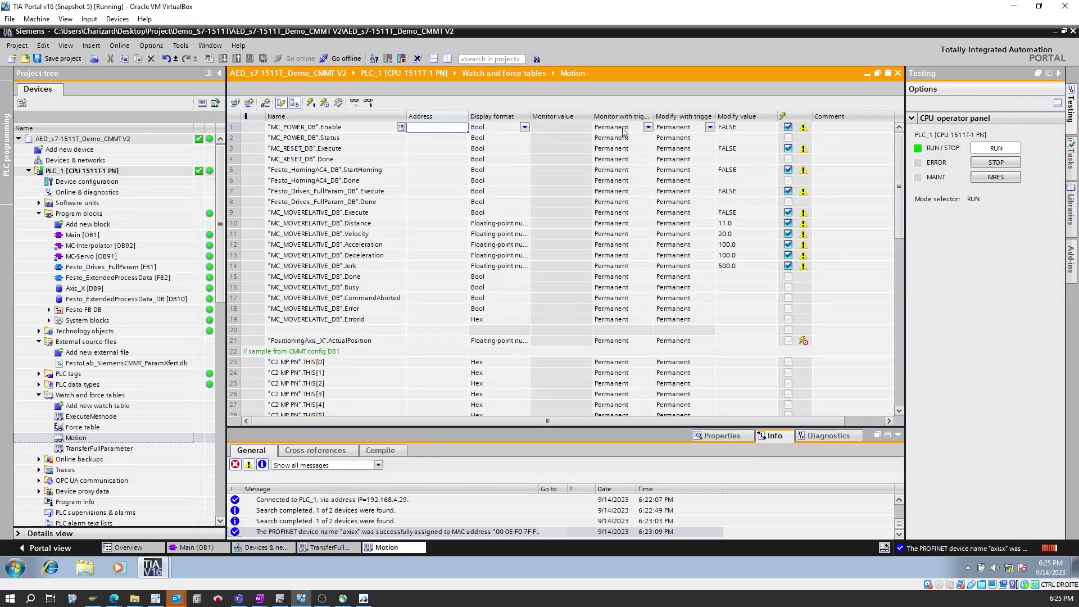
left_click(354, 103)
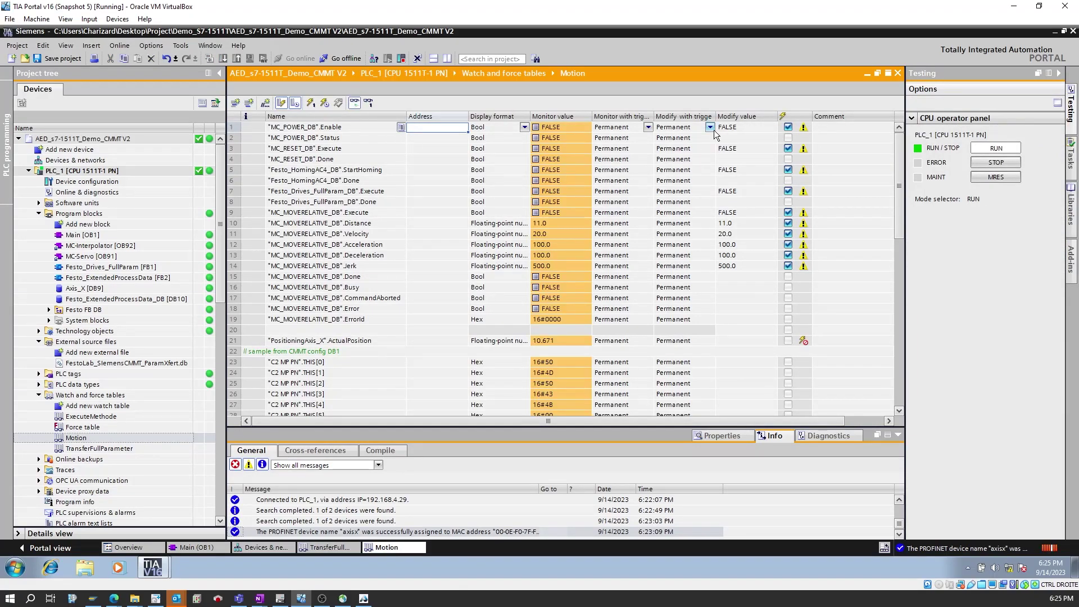
left_click(742, 148)
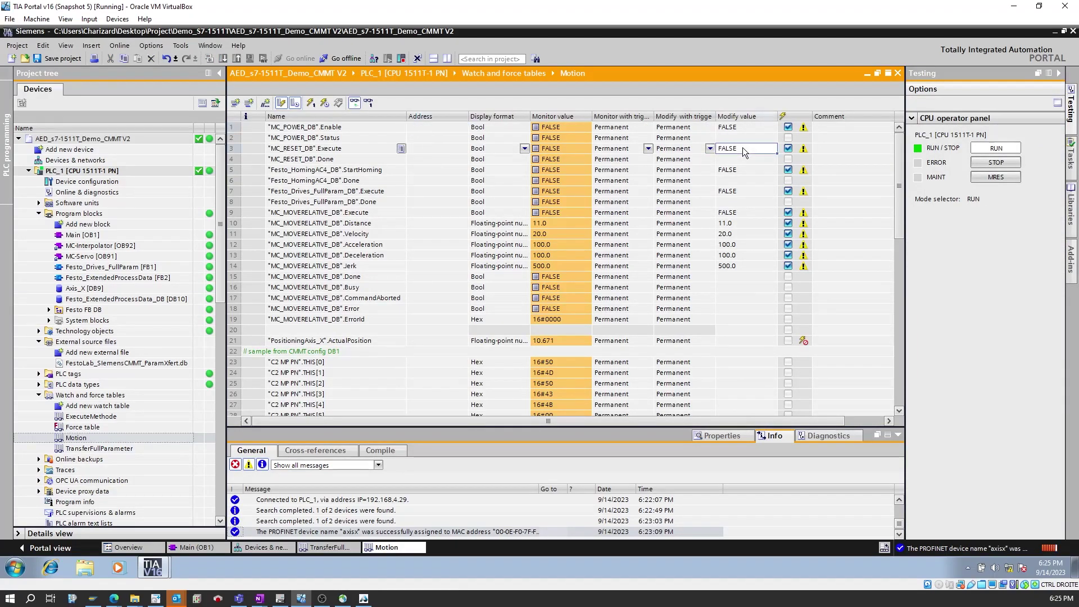
right_click(771, 152)
mouse_move(831, 156)
left_click(930, 166)
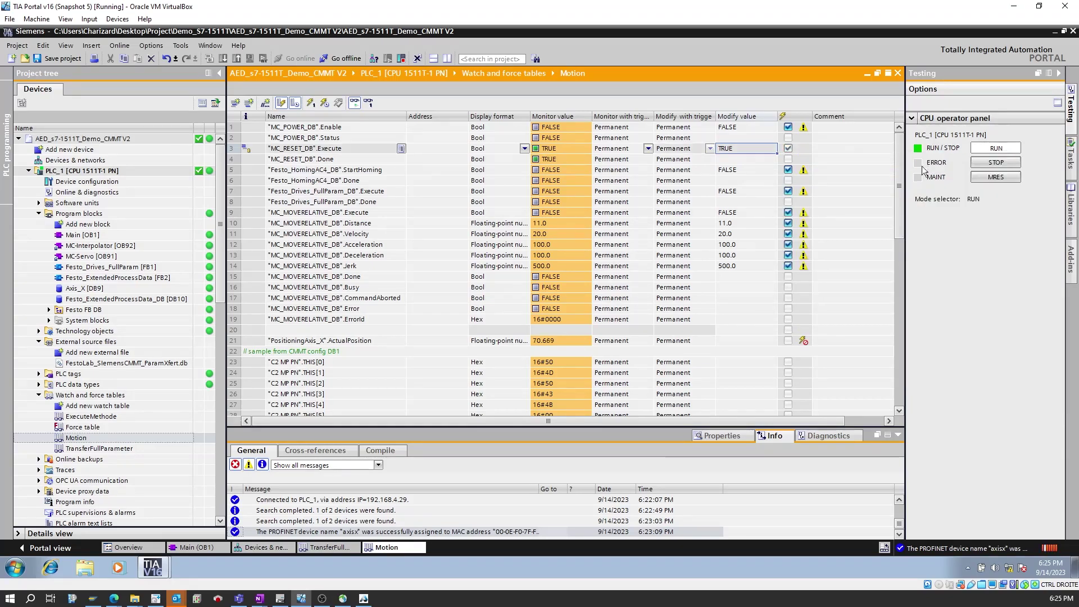
right_click(768, 152)
mouse_move(804, 157)
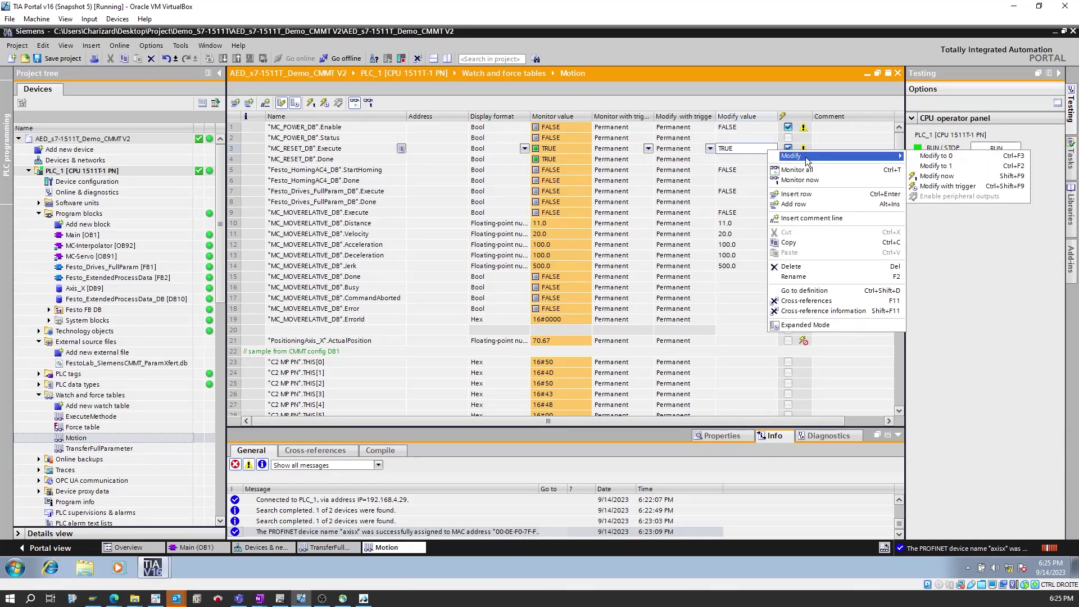
left_click(929, 157)
Set MC_POWER Enable to 1 so the axis power status reads TRUE
left_click(753, 128)
right_click(753, 128)
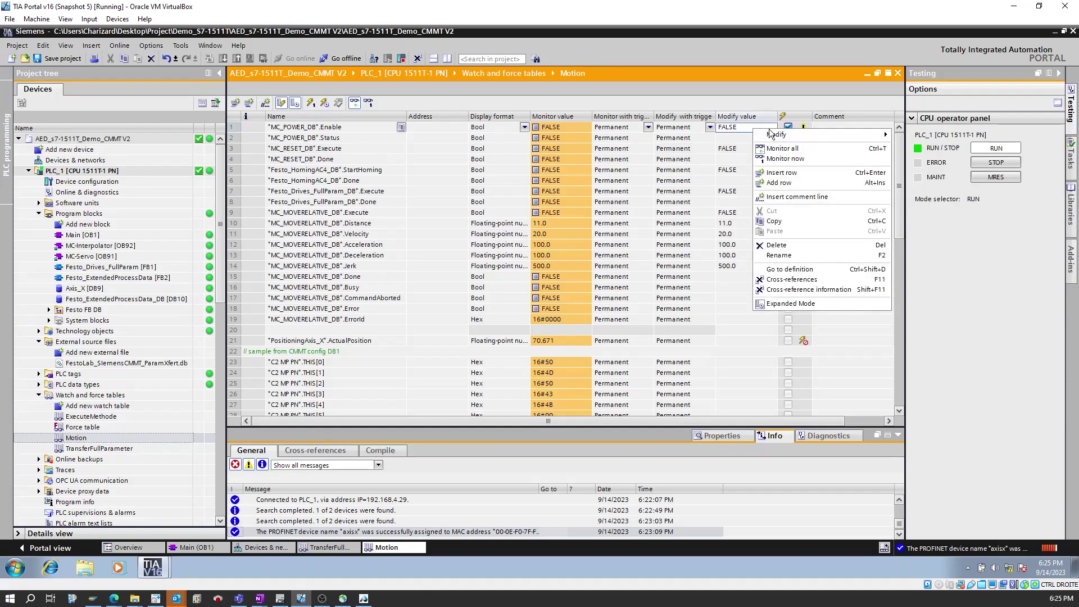
mouse_move(843, 134)
left_click(909, 145)
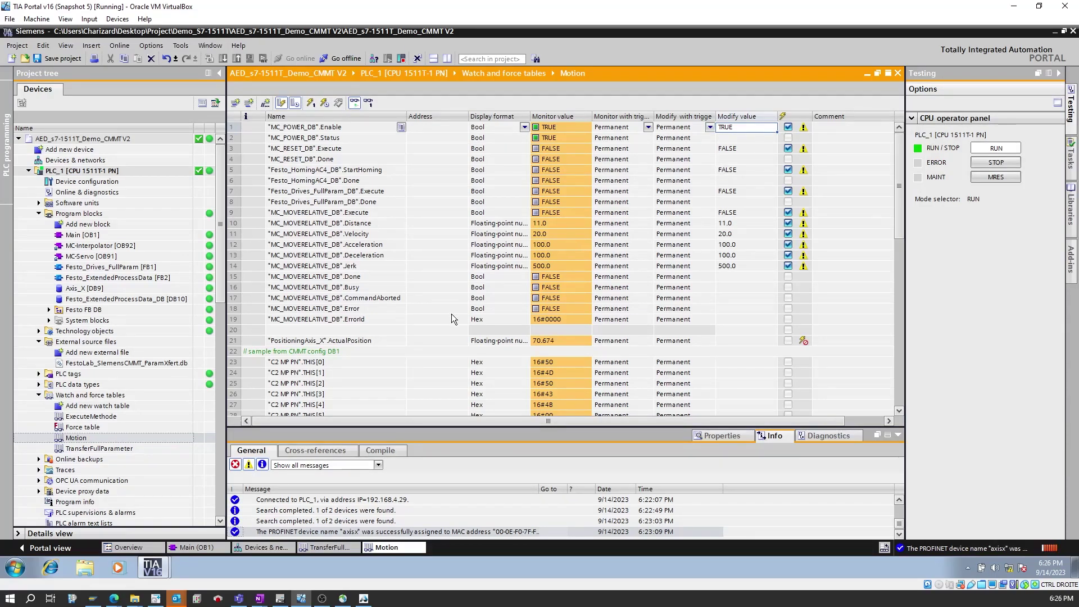
left_click(359, 340)
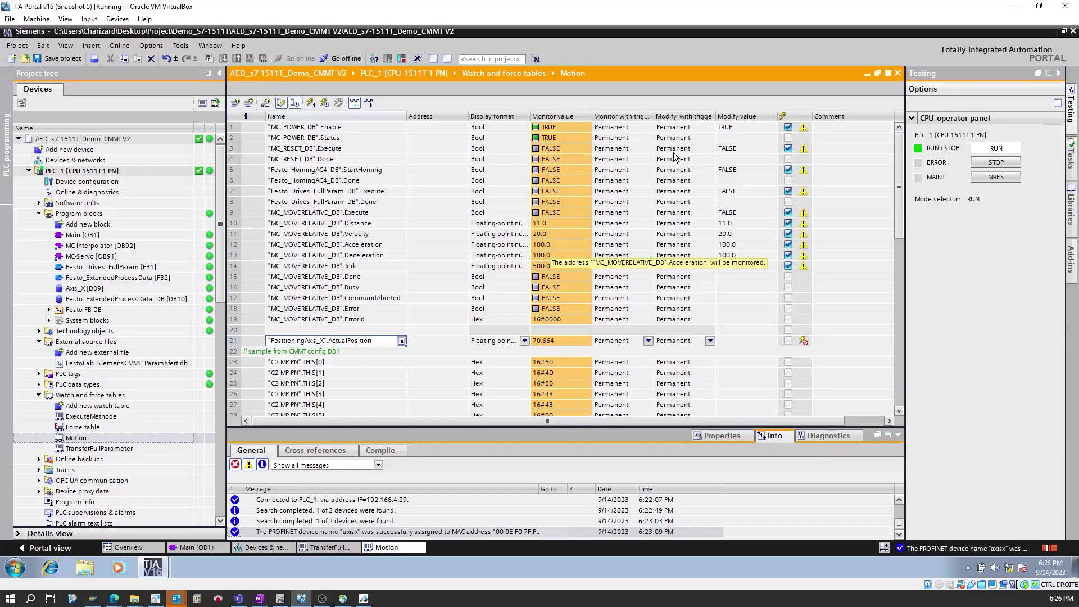
Pulse Festo_HomingAC4_DB.StartHoming to 1, then 0, bringing ActualPosition to about 0.004
left_click(729, 170)
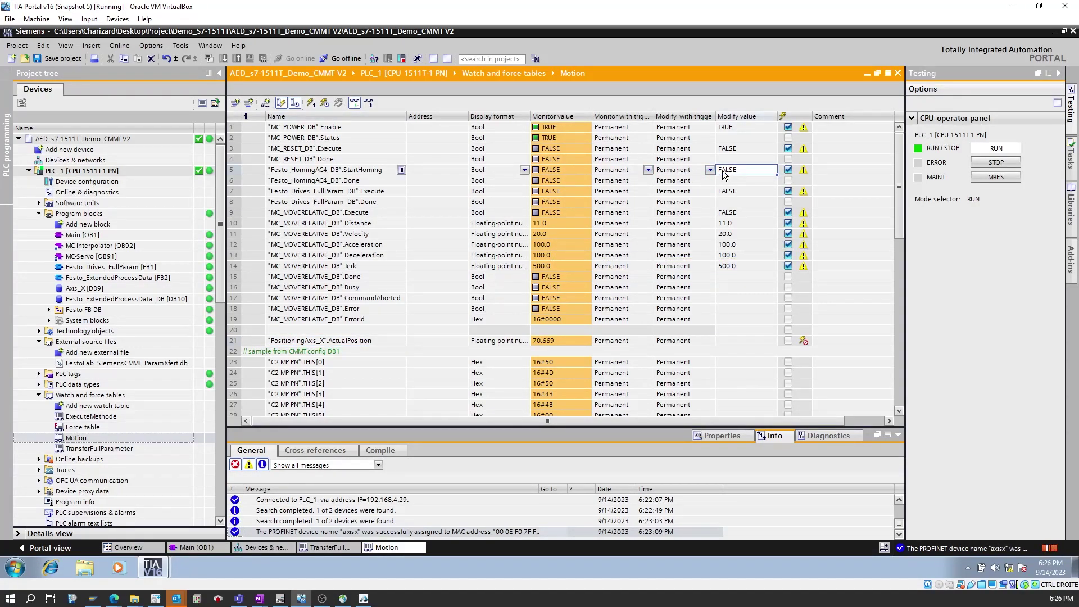
right_click(722, 172)
mouse_move(787, 177)
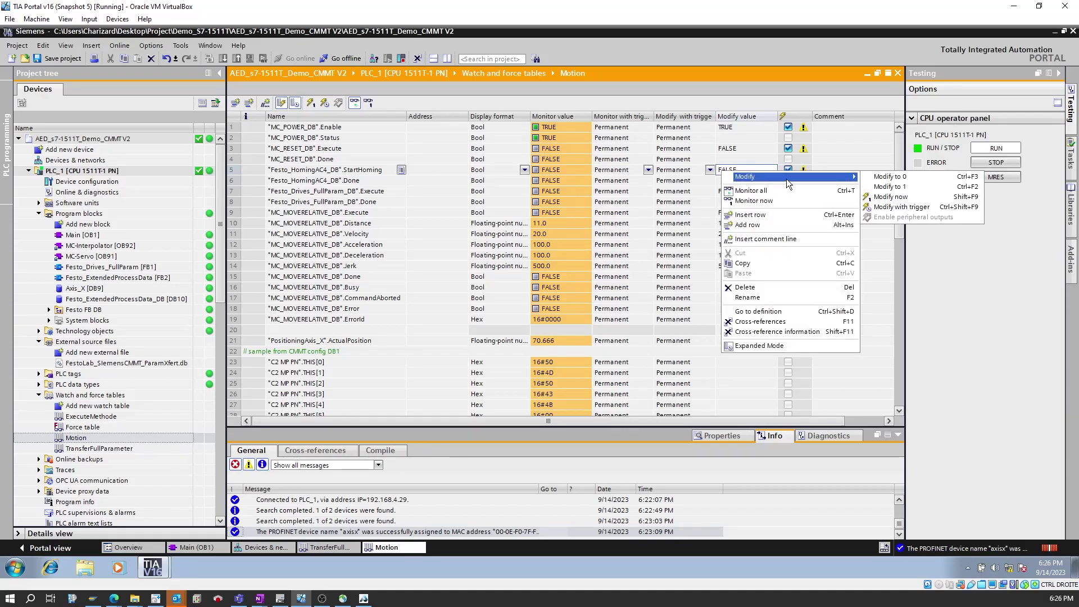
left_click(877, 190)
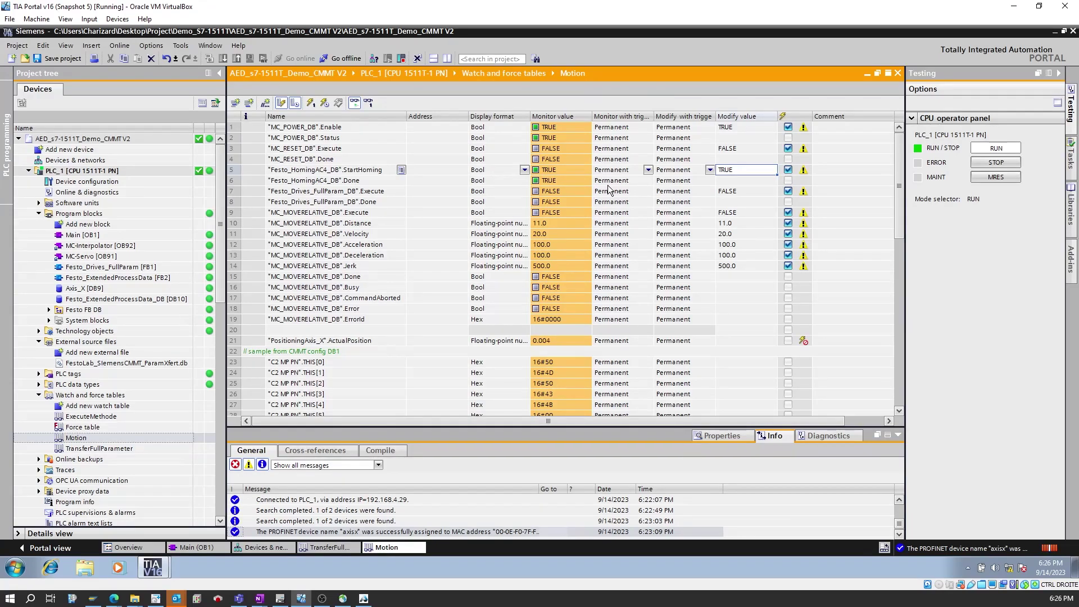
right_click(739, 173)
mouse_move(776, 178)
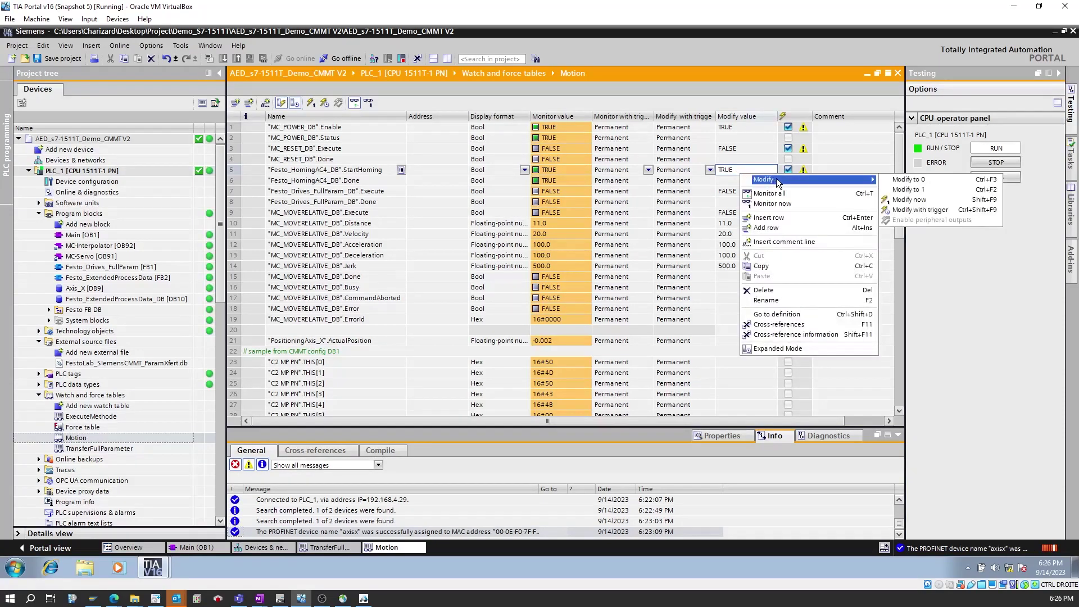
left_click(899, 180)
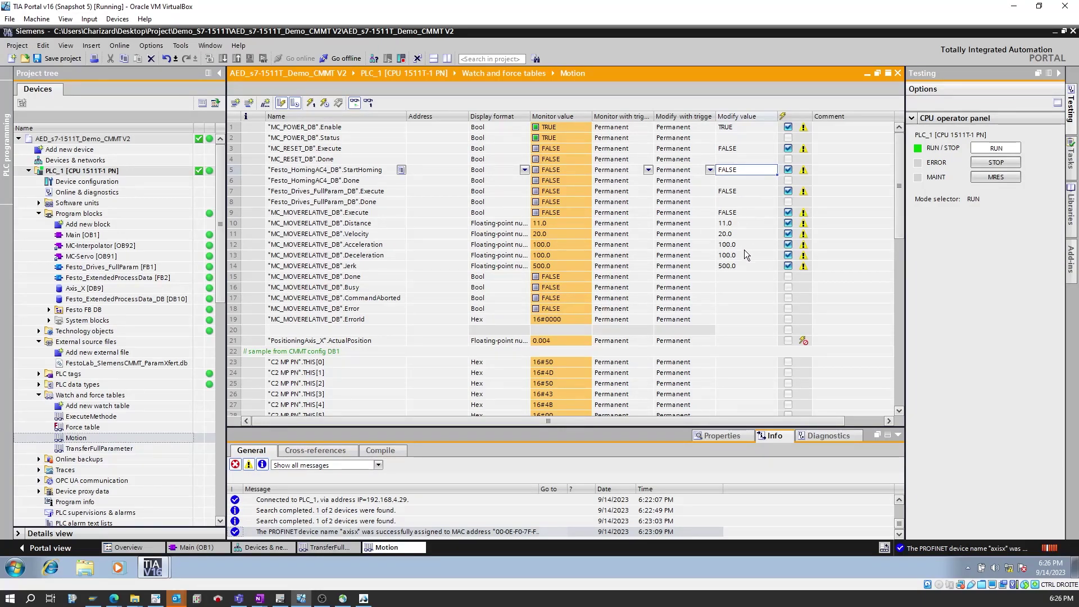
Write the 11.0 relative move parameters to the controller with Modify now
right_click(736, 214)
mouse_move(753, 220)
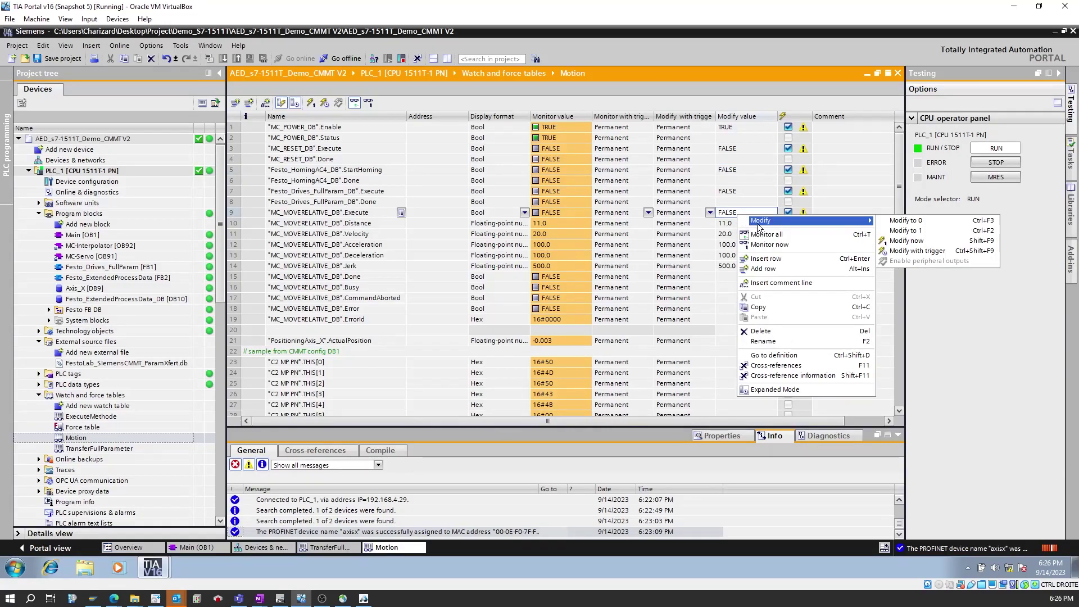
left_click(916, 242)
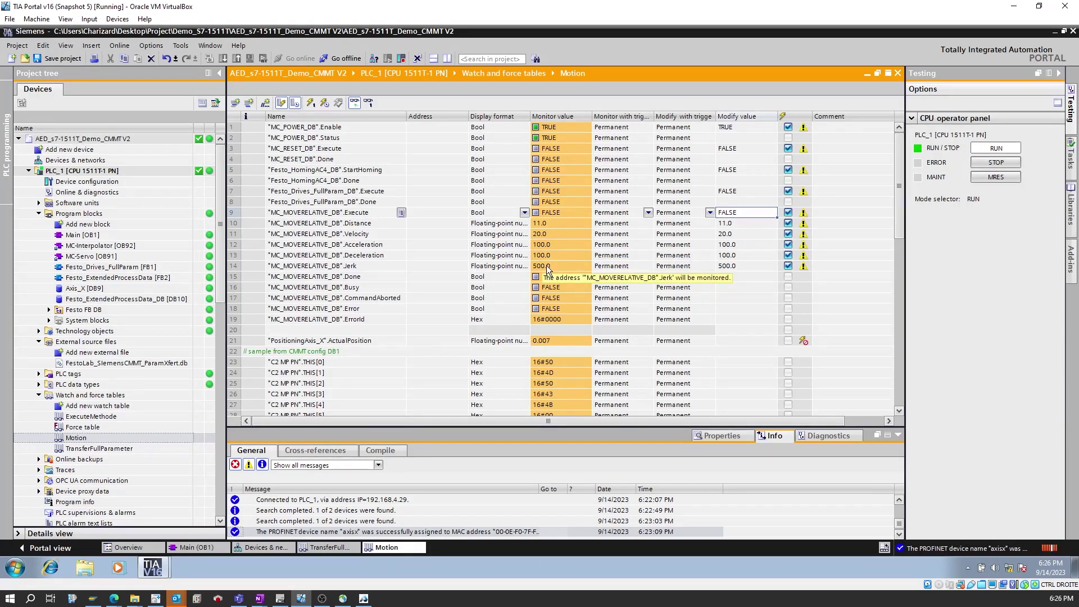
Pulse MC_MOVERELATIVE Execute to 1, then 0, moving the axis to about 10.995
right_click(752, 213)
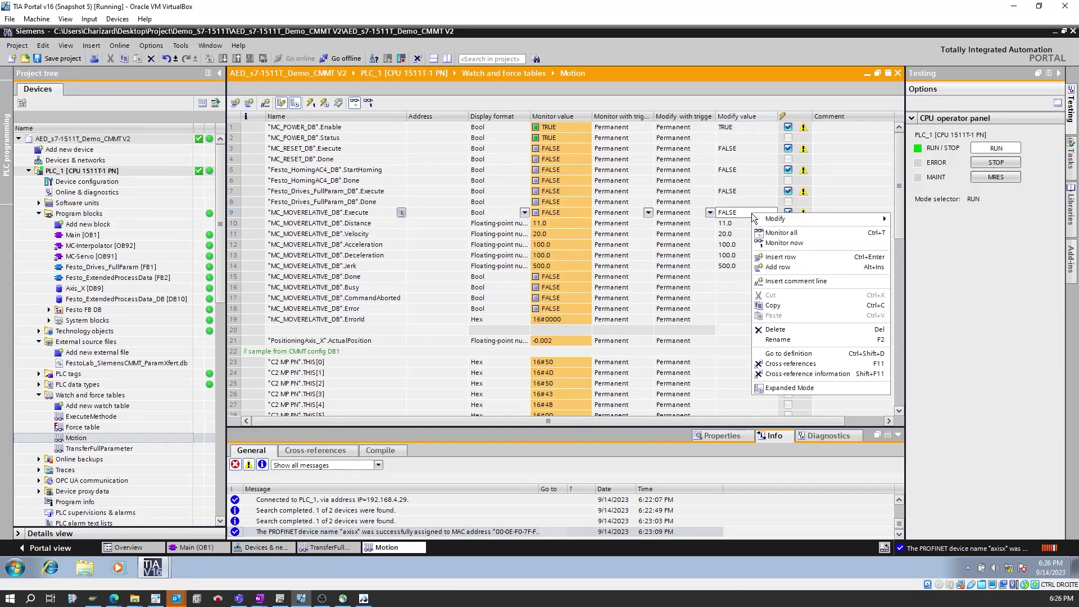
mouse_move(794, 220)
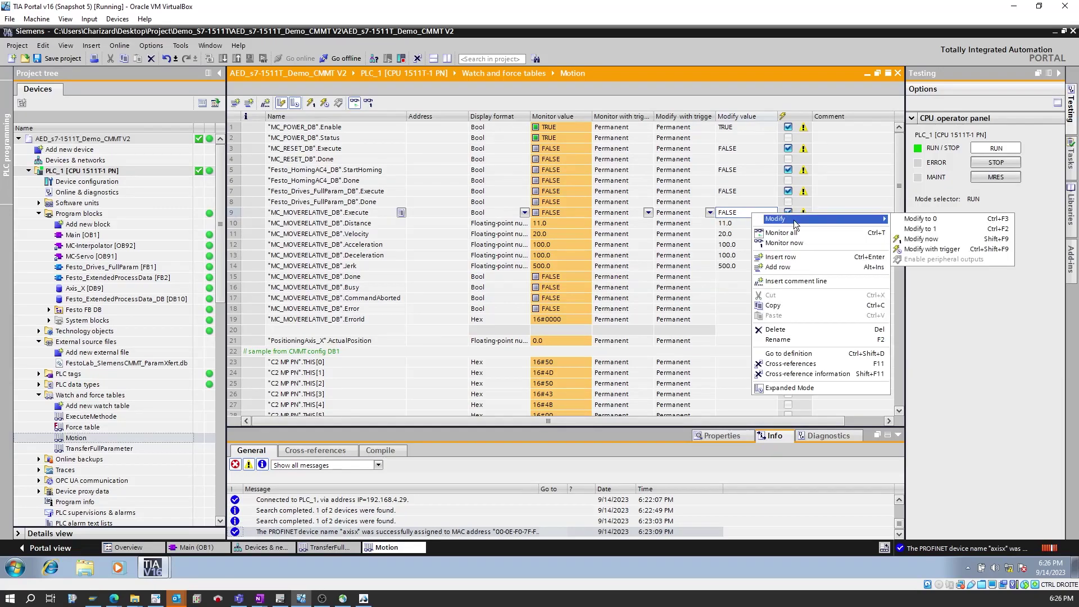
left_click(926, 229)
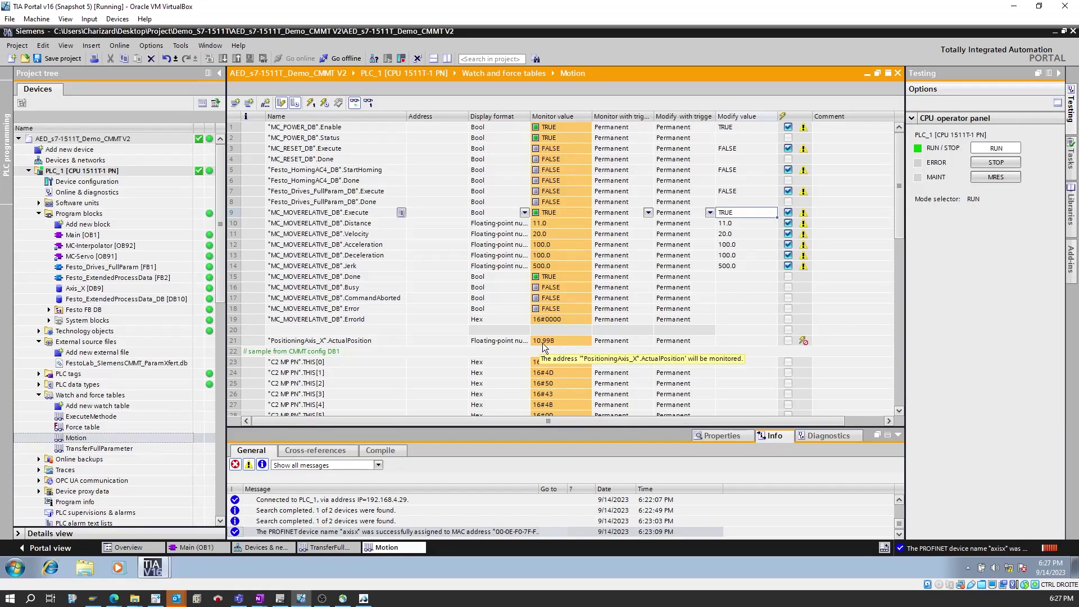
right_click(760, 213)
mouse_move(825, 215)
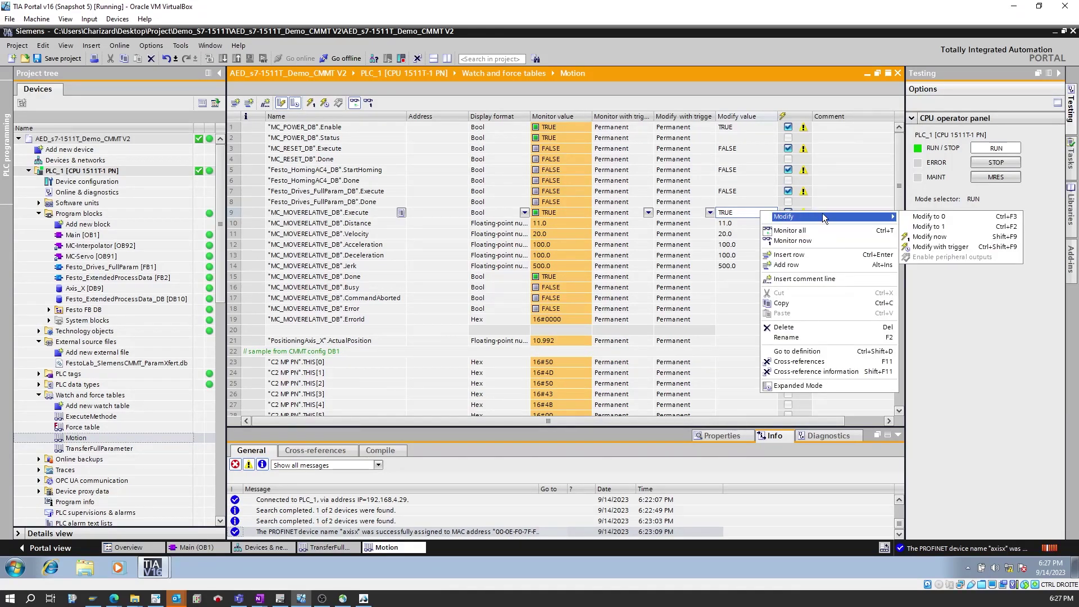
left_click(906, 219)
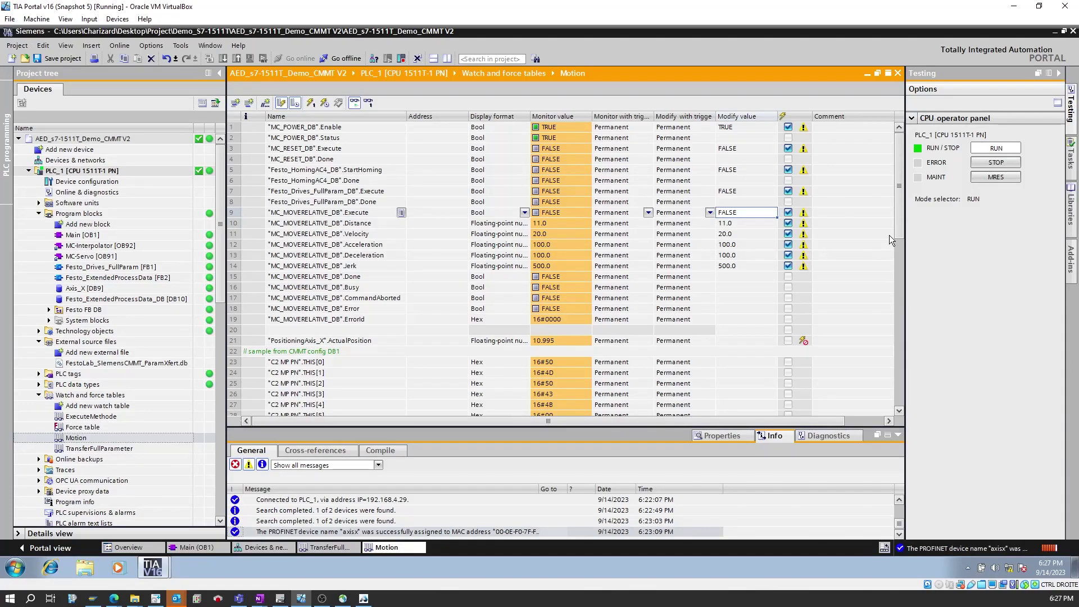